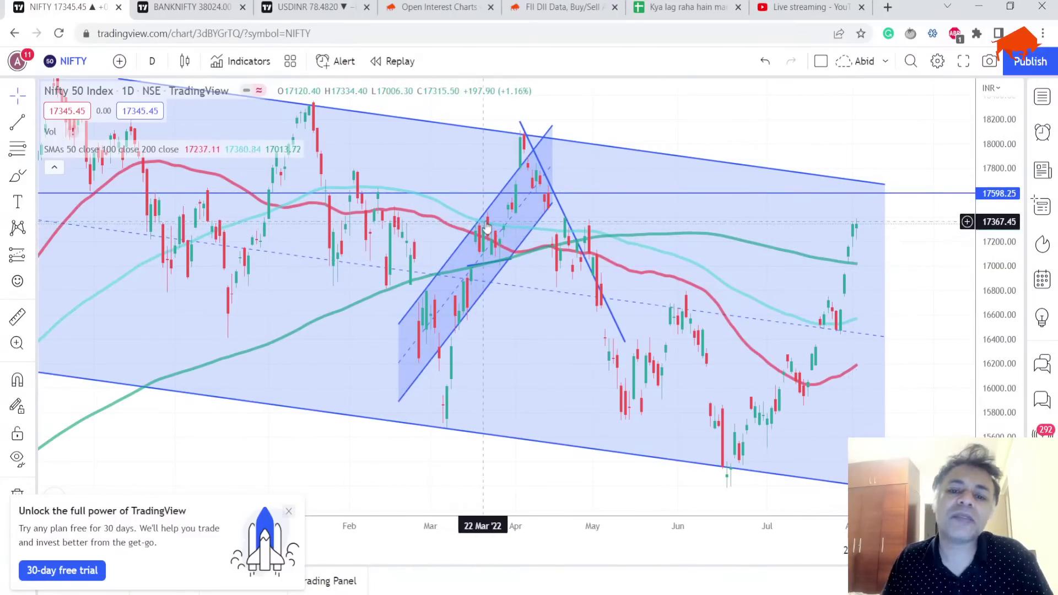
# Step: Remove the small rising parallel channel drawn over the March–April 2022 candles from the daily NIFTY chart
pyautogui.scroll(-2, 511, 226)
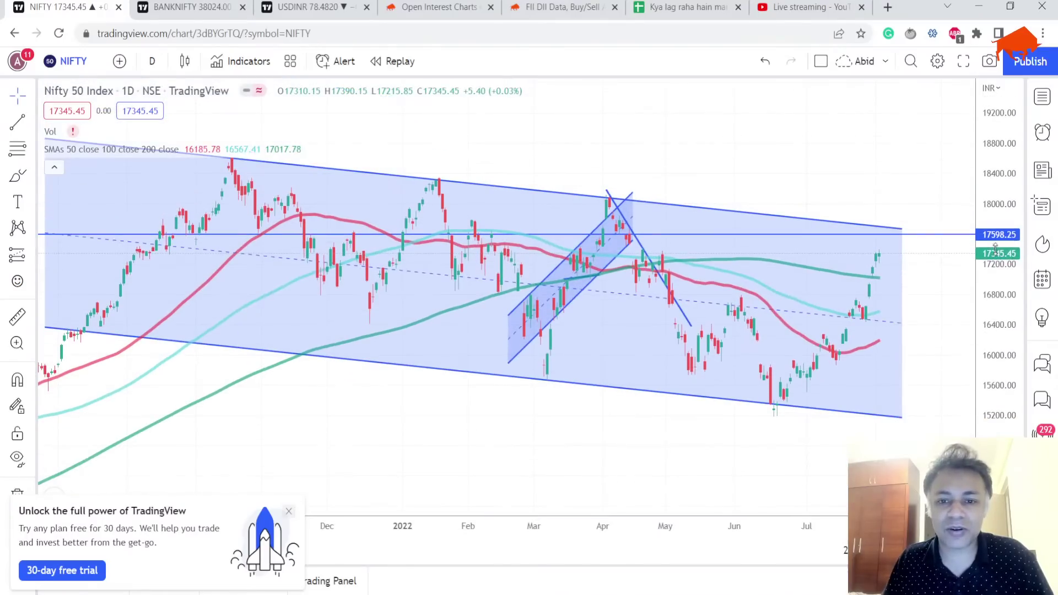
pyautogui.rightClick(579, 290)
pyautogui.click(561, 302)
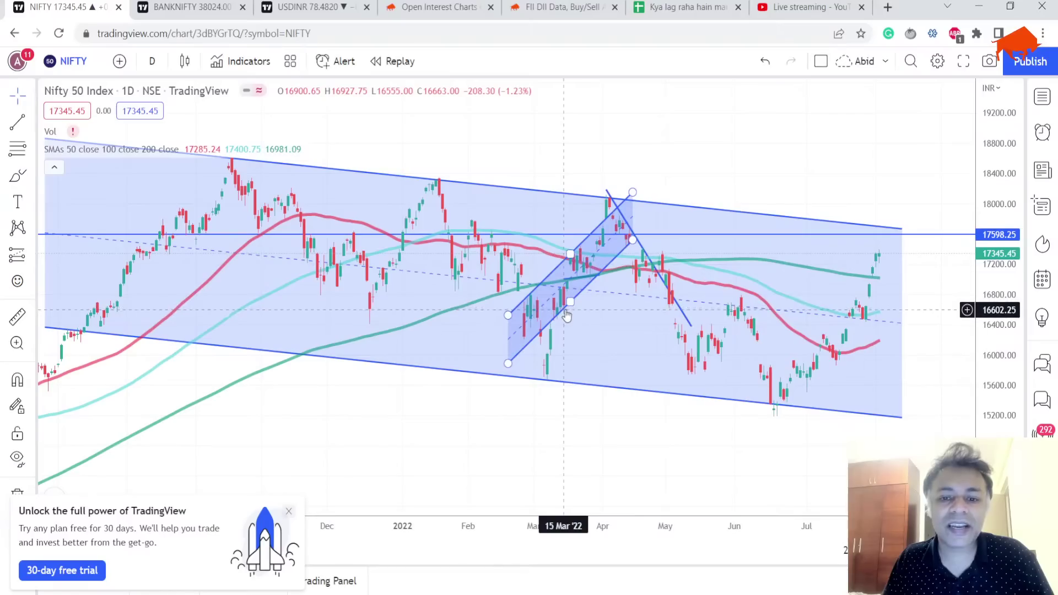
pyautogui.rightClick(568, 313)
pyautogui.click(609, 542)
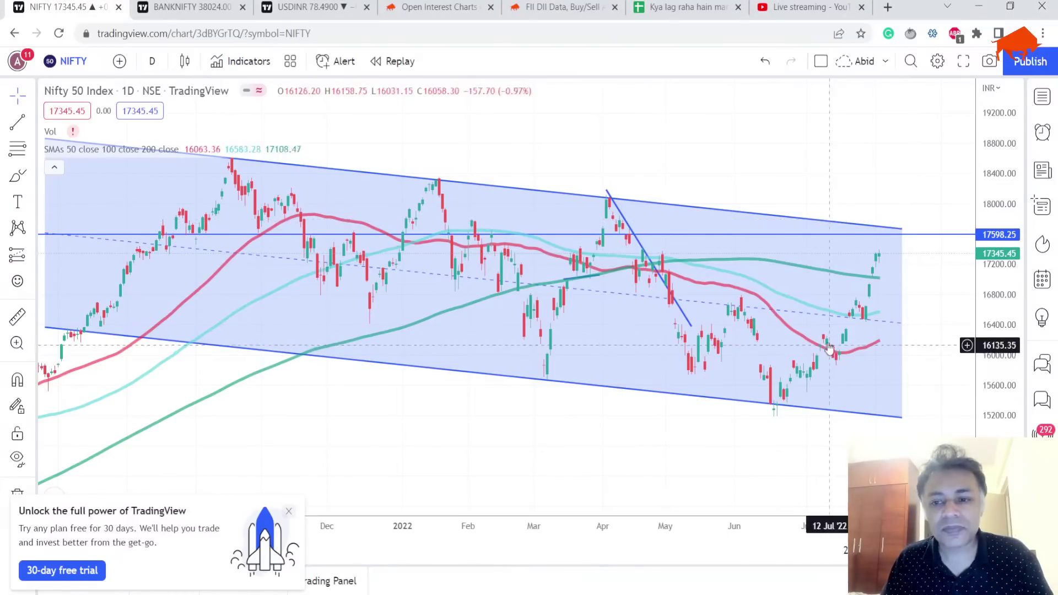
# Step: Switch the NIFTY chart to the weekly interval, then to monthly, and enlarge the recent monthly candles
pyautogui.click(152, 61)
pyautogui.click(174, 548)
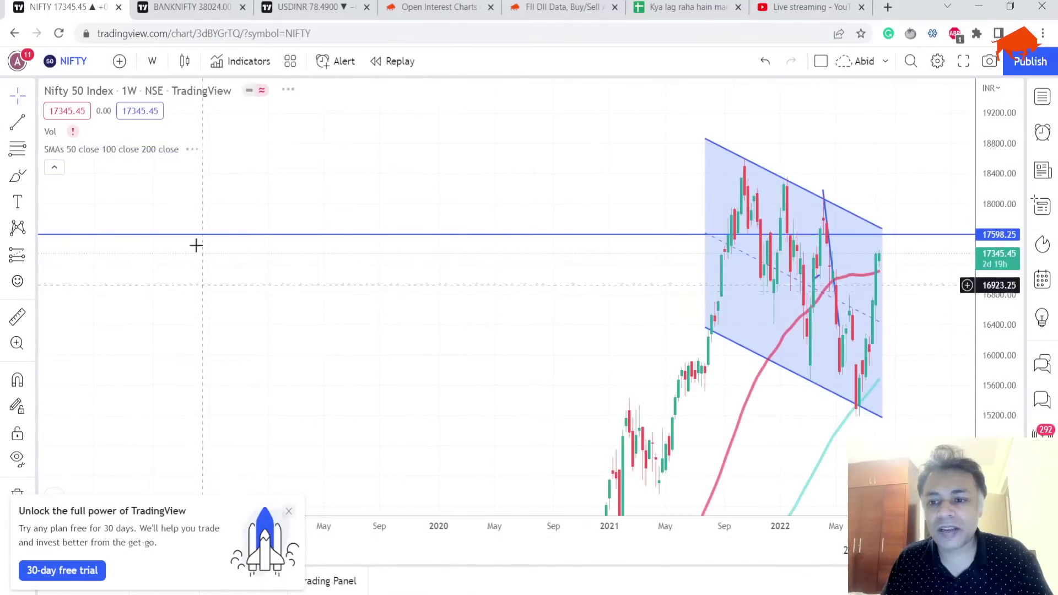
pyautogui.click(153, 61)
pyautogui.click(177, 567)
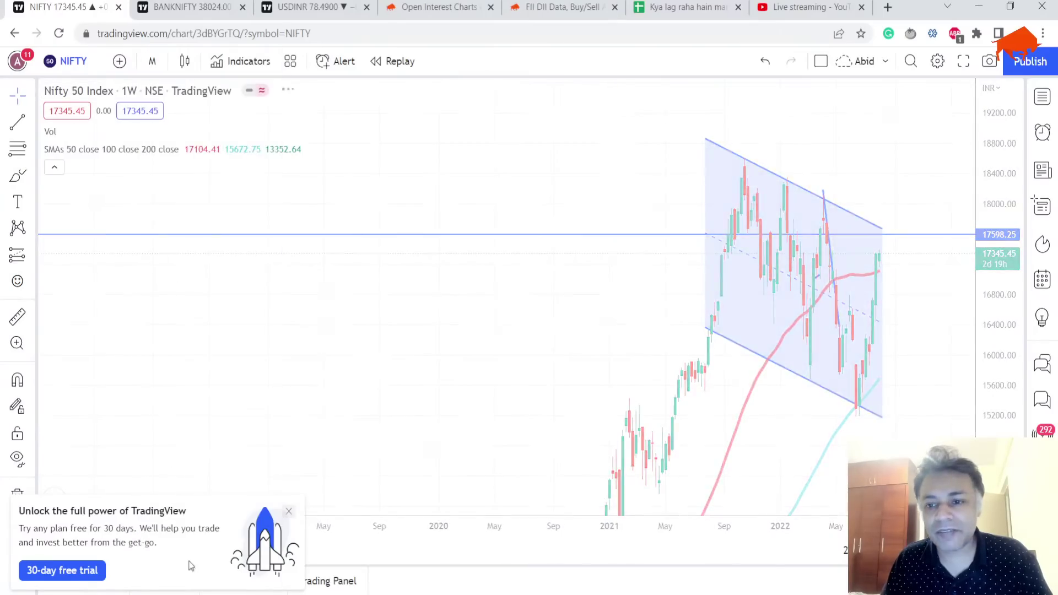
pyautogui.scroll(10, 254, 378)
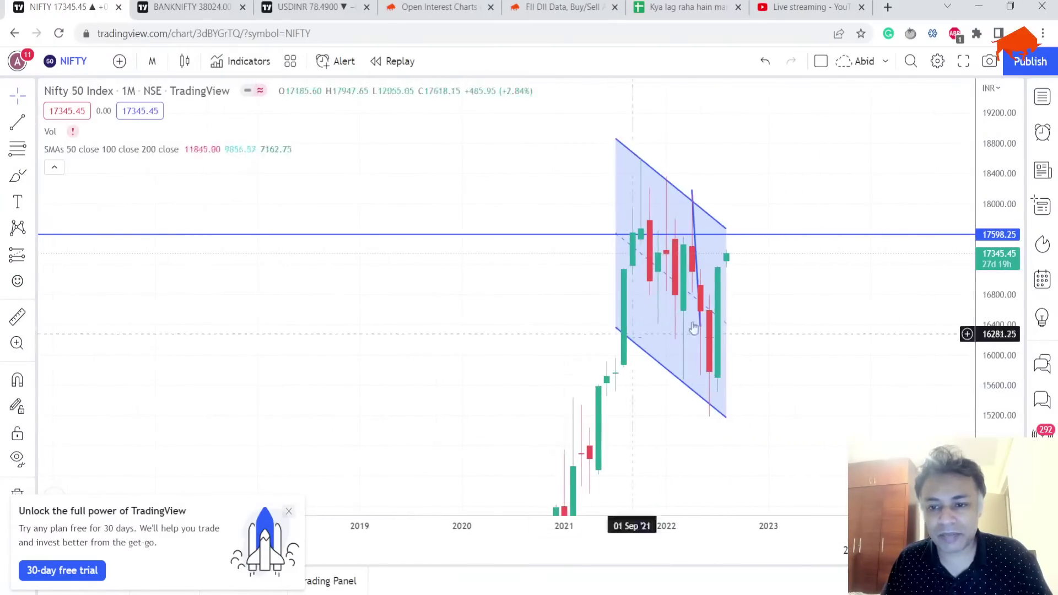
pyautogui.scroll(5, 597, 352)
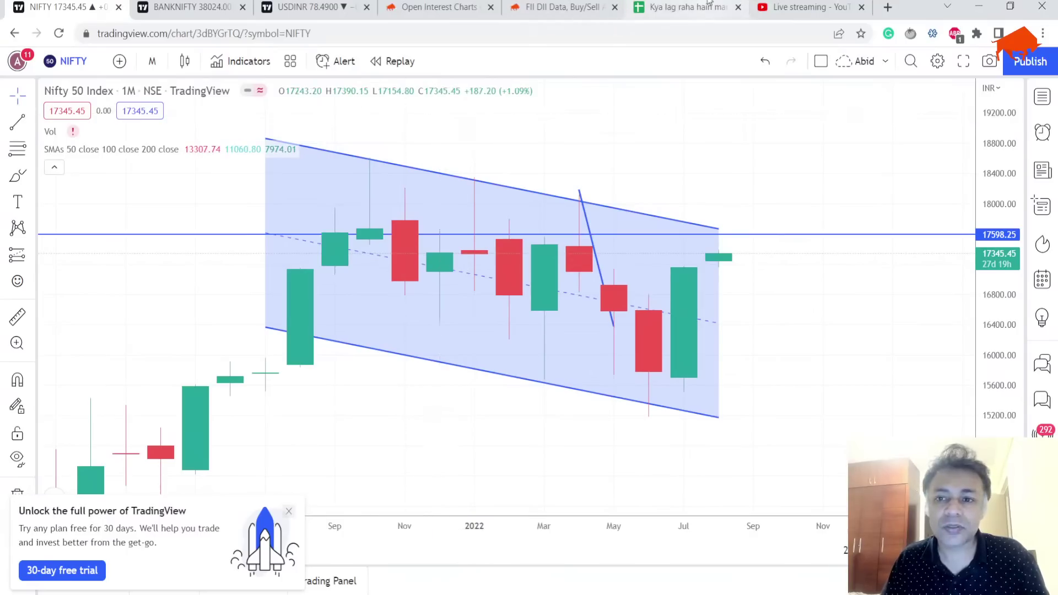
# Step: Switch to Sensibull's Open Interest page and examine the NIFTY weekly OI Change and Historical Option Chain charts for the 04 Aug expiry
pyautogui.click(414, 5)
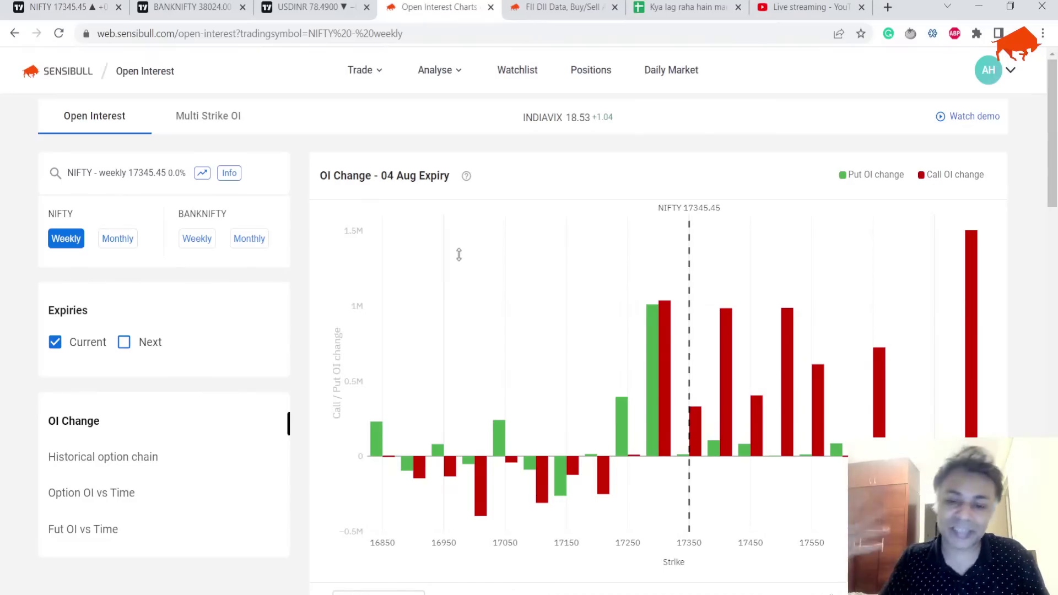
pyautogui.scroll(-2, 635, 289)
pyautogui.scroll(2, 482, 366)
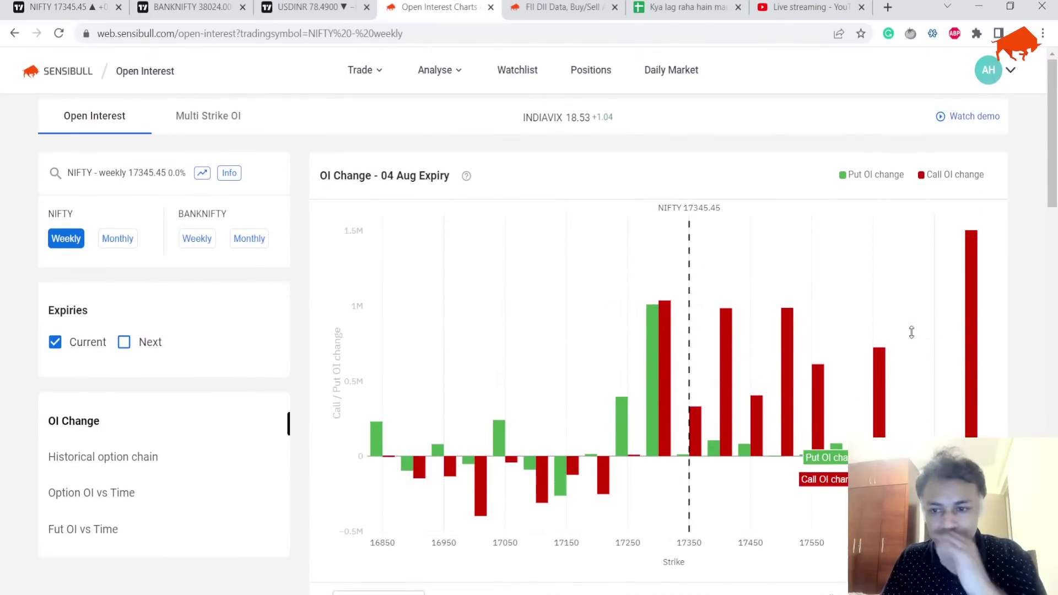
pyautogui.scroll(-2, 911, 331)
pyautogui.scroll(2, 673, 346)
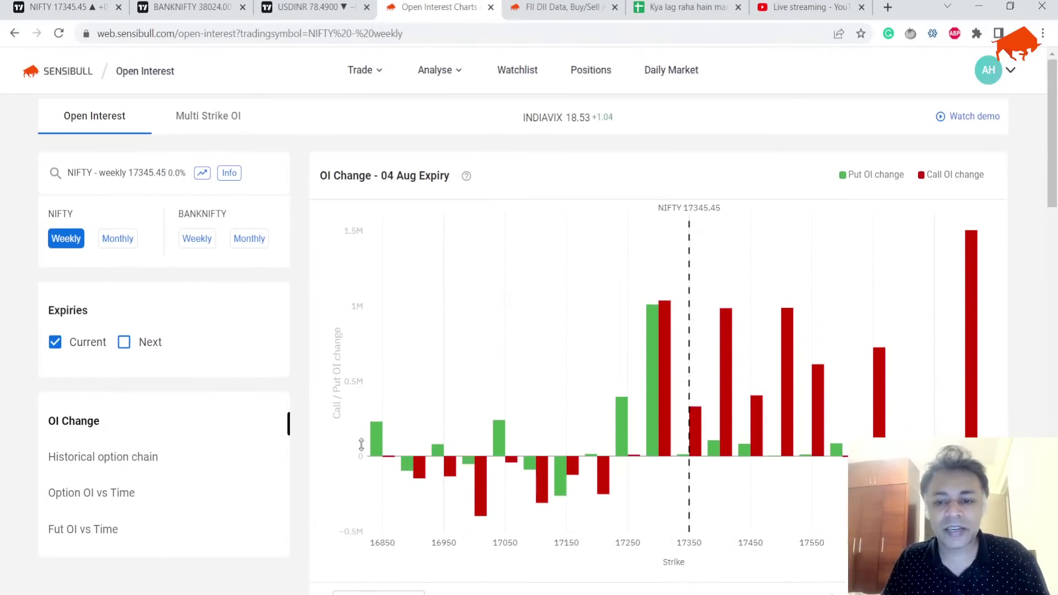
pyautogui.scroll(-3, 992, 343)
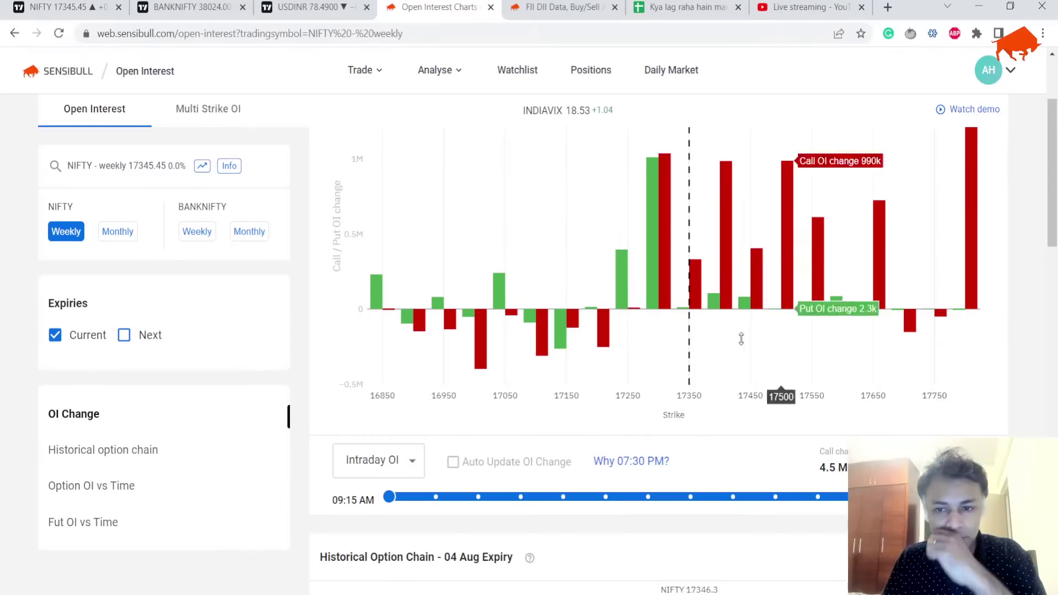
pyautogui.scroll(-3, 728, 336)
pyautogui.scroll(-4, 728, 338)
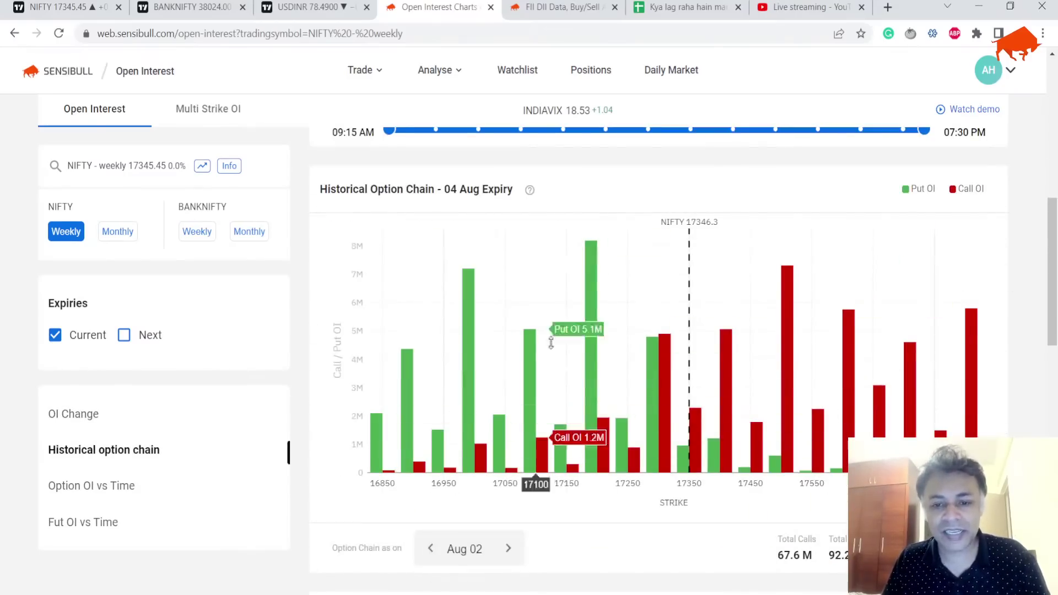
pyautogui.scroll(8, 584, 308)
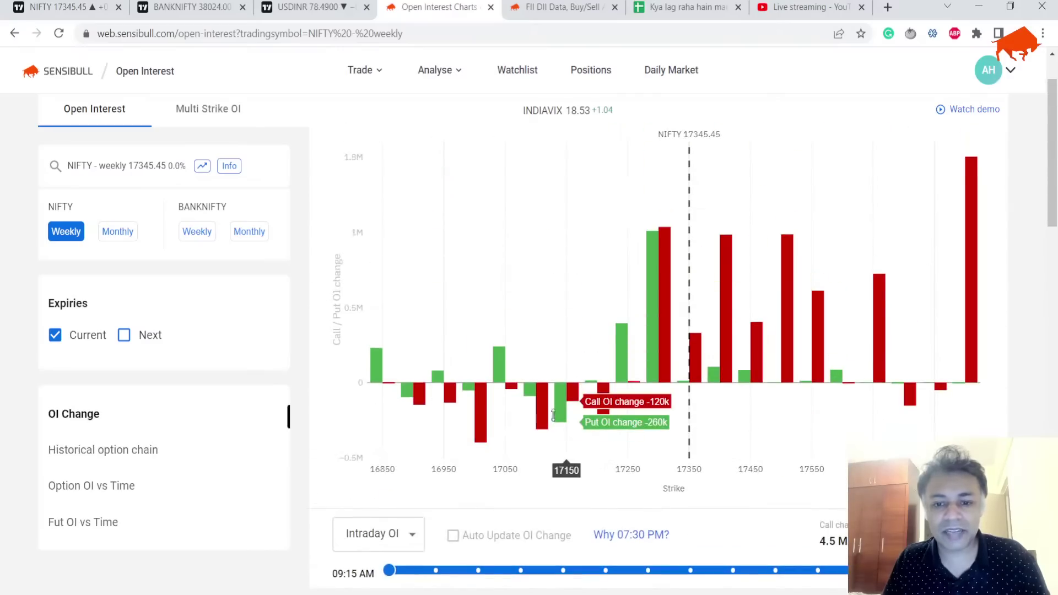
pyautogui.scroll(-3, 633, 356)
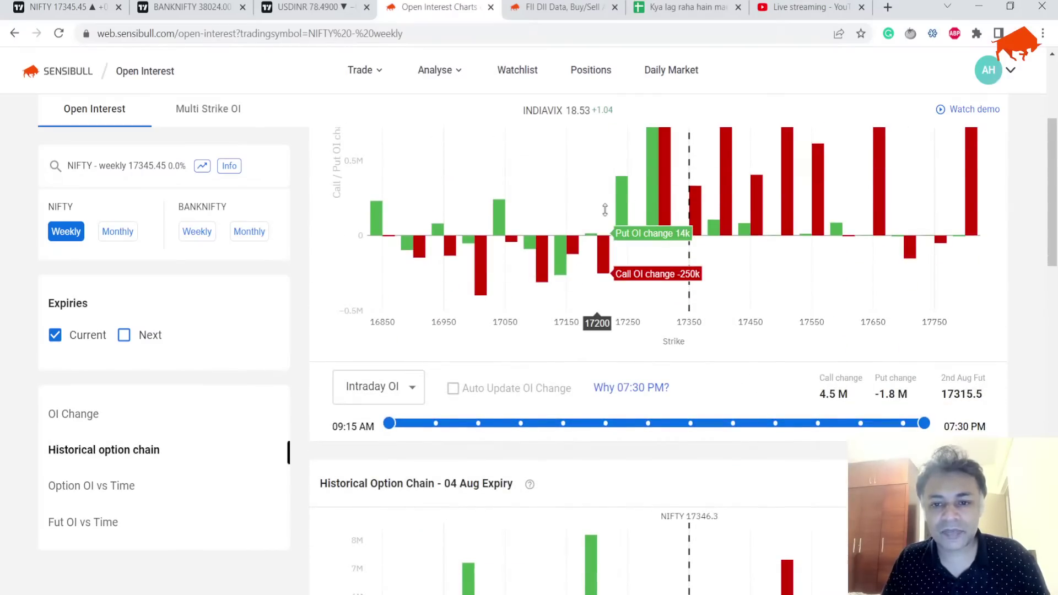
pyautogui.scroll(-7, 607, 220)
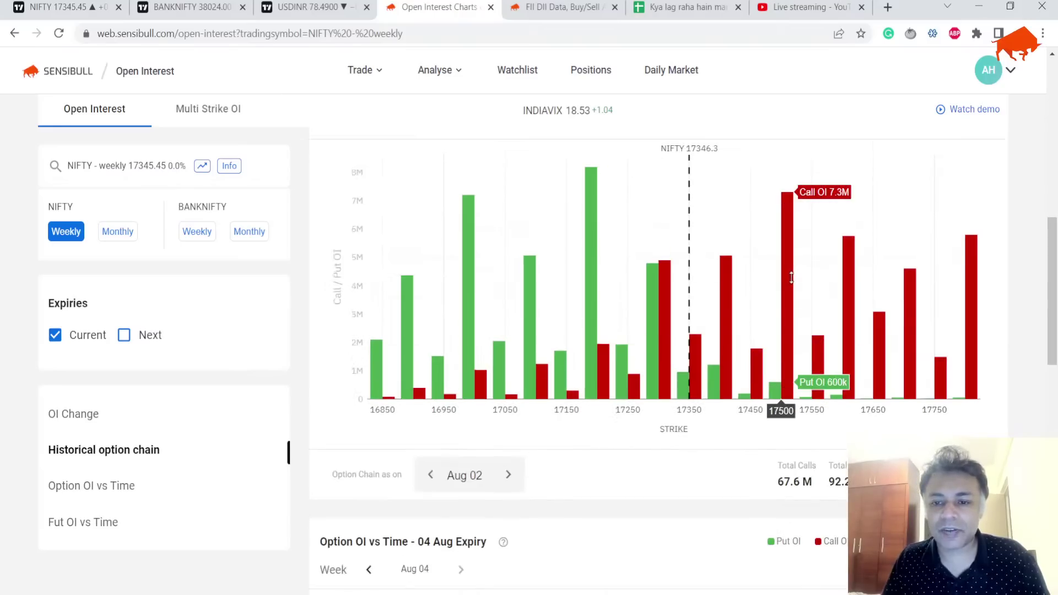
# Step: Switch to the market notes spreadsheet and reword the 2-Aug OC entry to "17200 is a support, 17500 is a resistance"
pyautogui.click(673, 7)
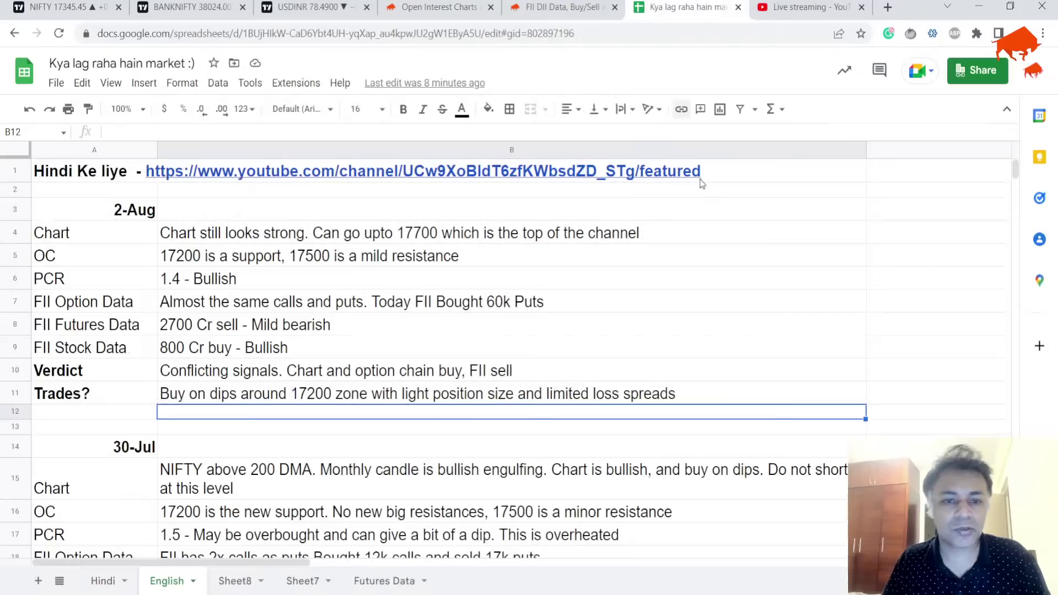
pyautogui.doubleClick(487, 249)
pyautogui.hotkey('ctrl', 'Left')
pyautogui.hotkey('ctrl', 'shift', 'Left')
pyautogui.press('BackSpace')
pyautogui.press('Return')
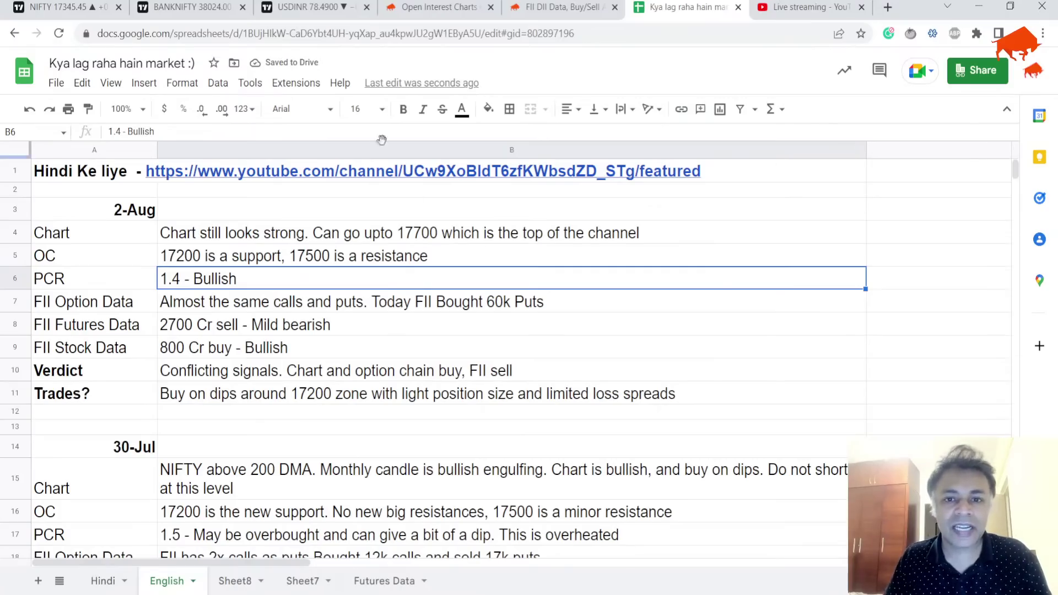
# Step: Switch to Sensibull's FII DII Data page and examine the outstanding FII index option positions and the OI vs Time chart
pyautogui.click(519, 15)
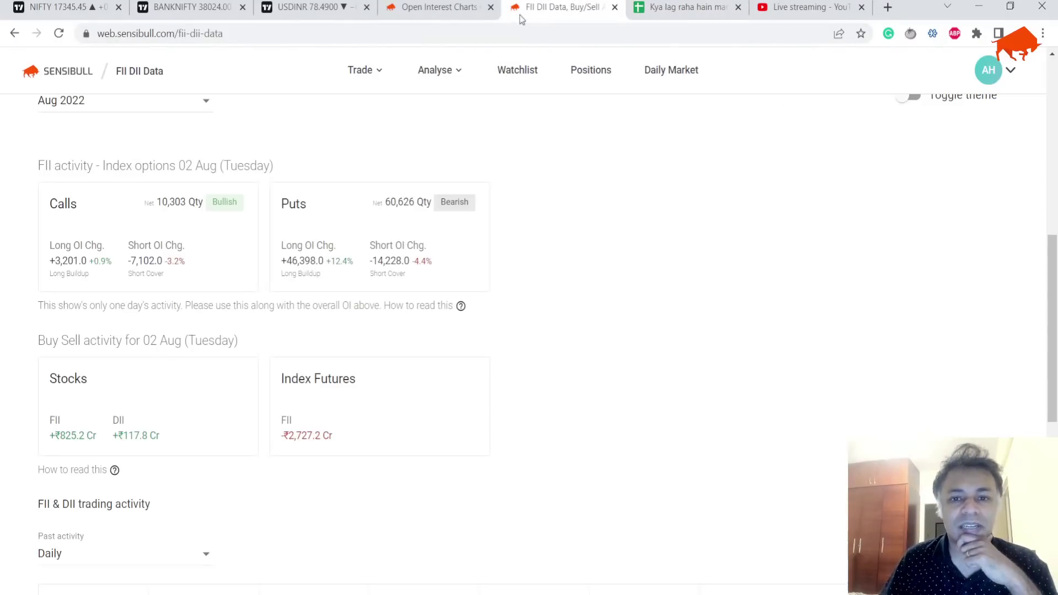
pyautogui.scroll(5, 331, 179)
pyautogui.scroll(3, 329, 183)
pyautogui.scroll(-2, 319, 196)
pyautogui.scroll(4, 314, 248)
pyautogui.scroll(-4, 296, 295)
pyautogui.scroll(3, 264, 276)
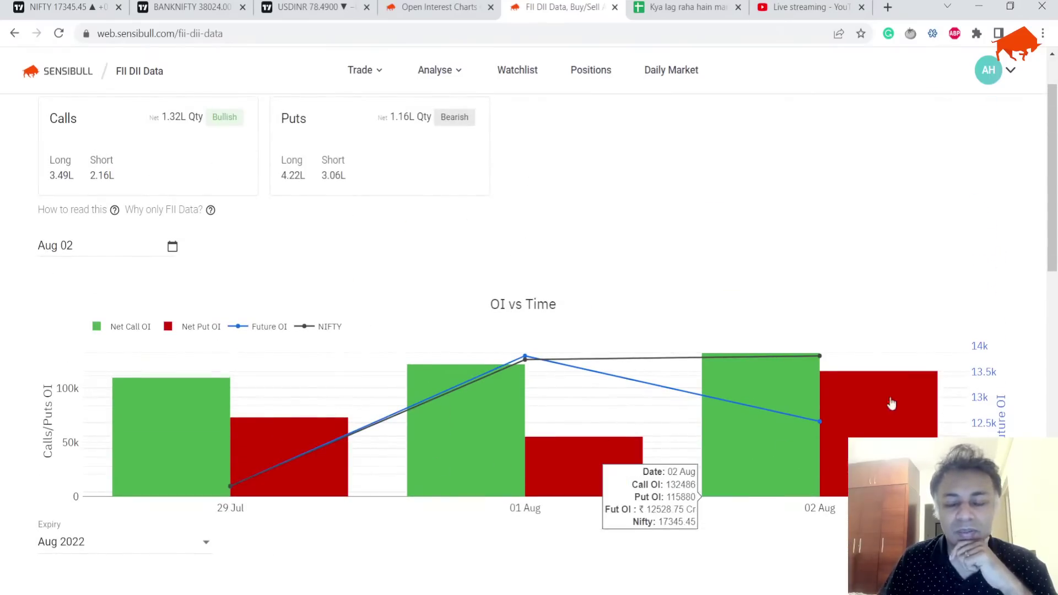
pyautogui.scroll(1, 835, 436)
pyautogui.scroll(1, 465, 286)
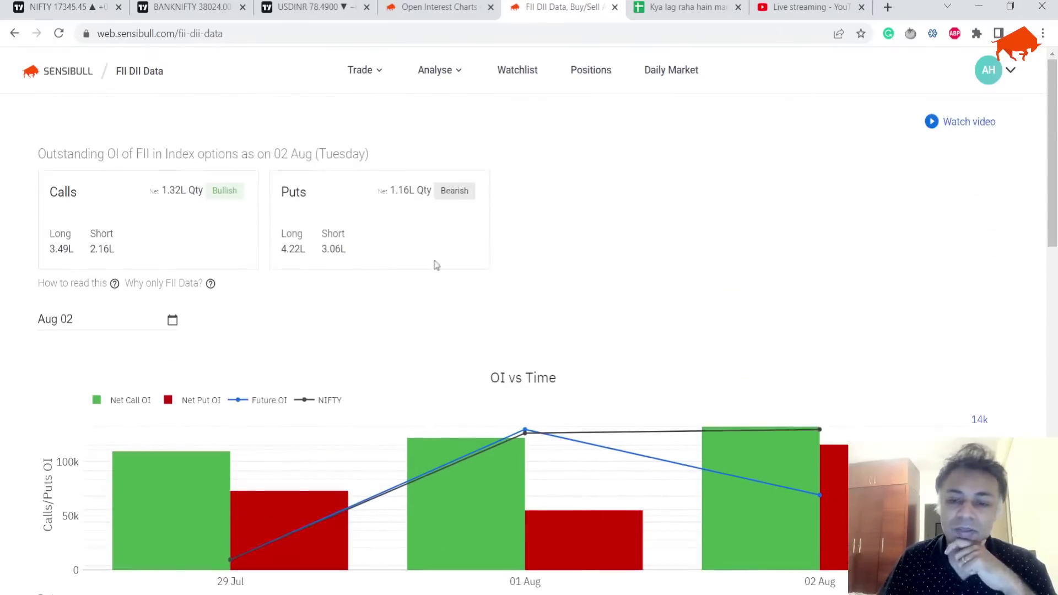
# Step: Review the 02 Aug FII index options activity and highlight the FII index futures and stock buy/sell figures
pyautogui.scroll(-6, 429, 267)
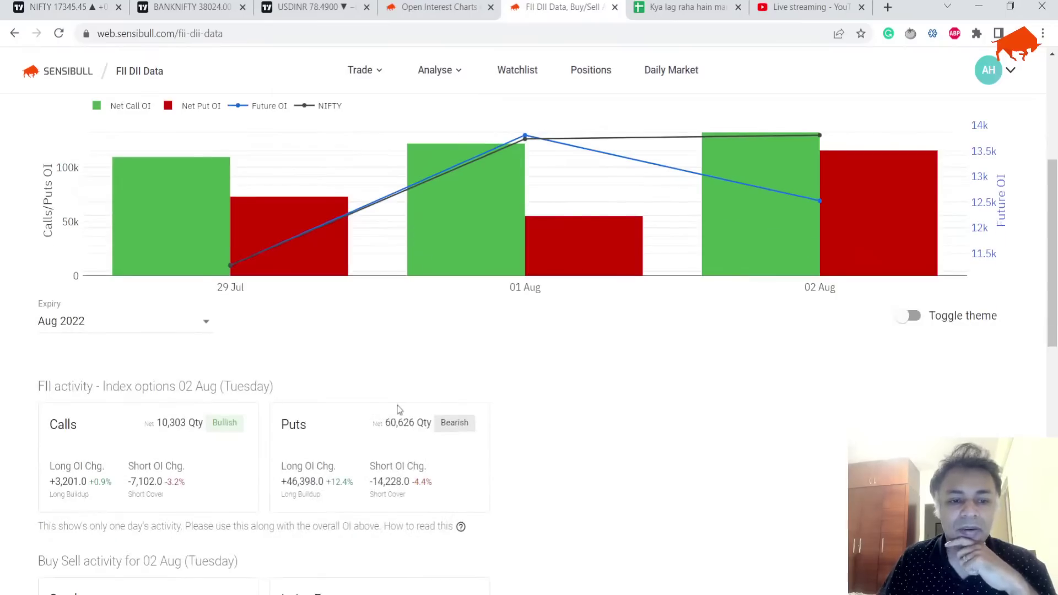
pyautogui.scroll(-4, 423, 427)
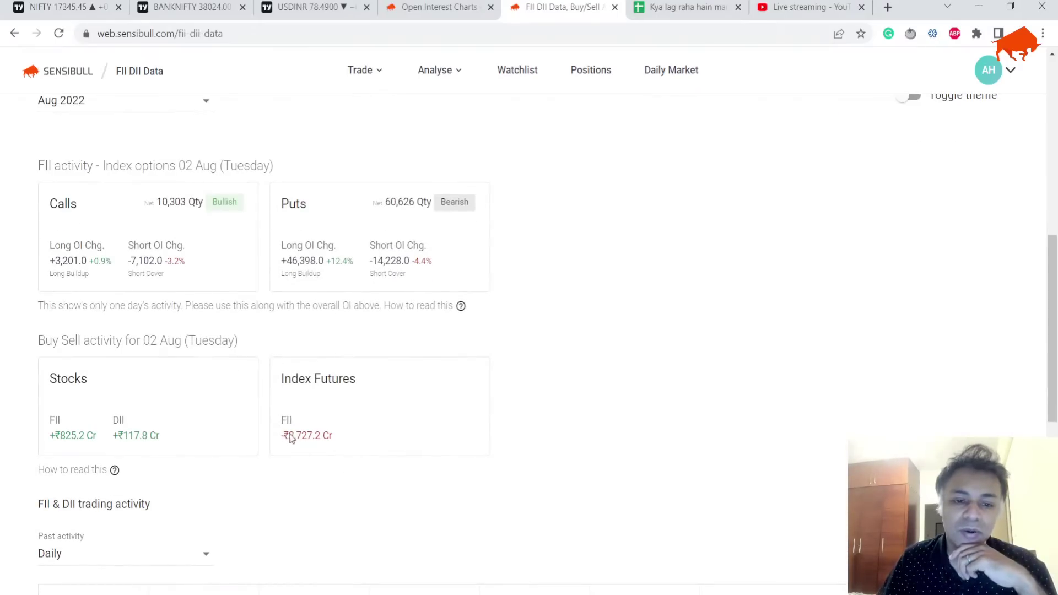
pyautogui.moveTo(290, 438); pyautogui.dragTo(340, 447)
pyautogui.scroll(-1, 341, 447)
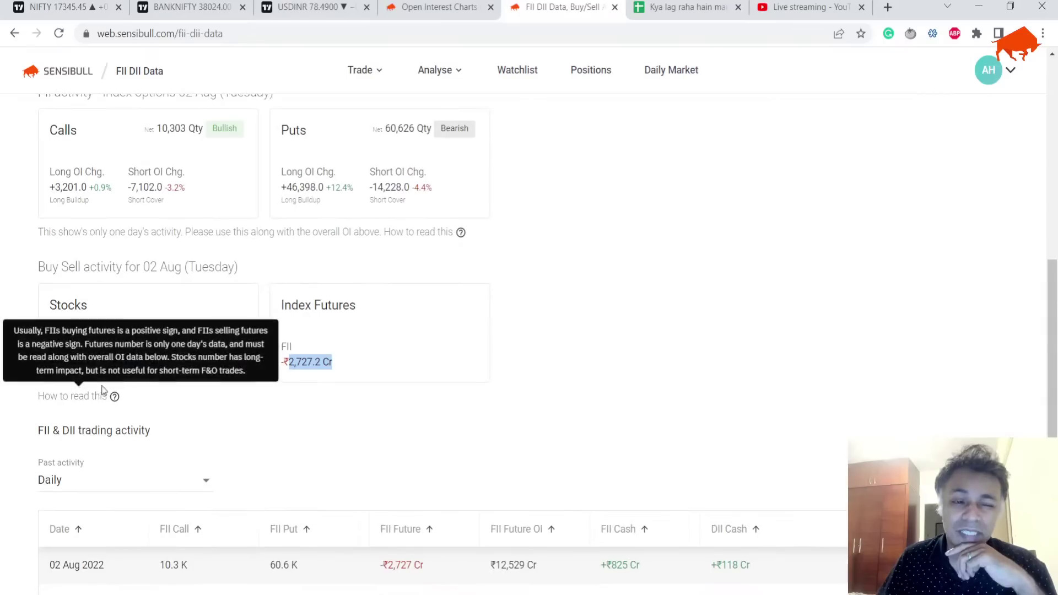
pyautogui.moveTo(50, 362); pyautogui.dragTo(85, 366)
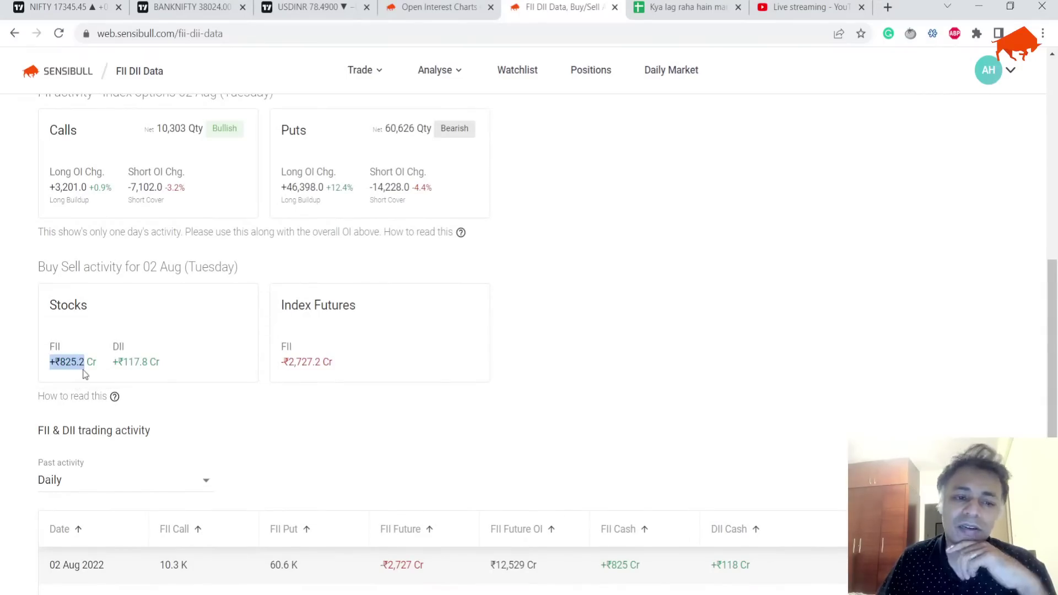
# Step: Return to the market notes spreadsheet and change the 2-Aug FII Futures Data entry to "2700 Cr sell - Strong bearish"
pyautogui.click(635, 4)
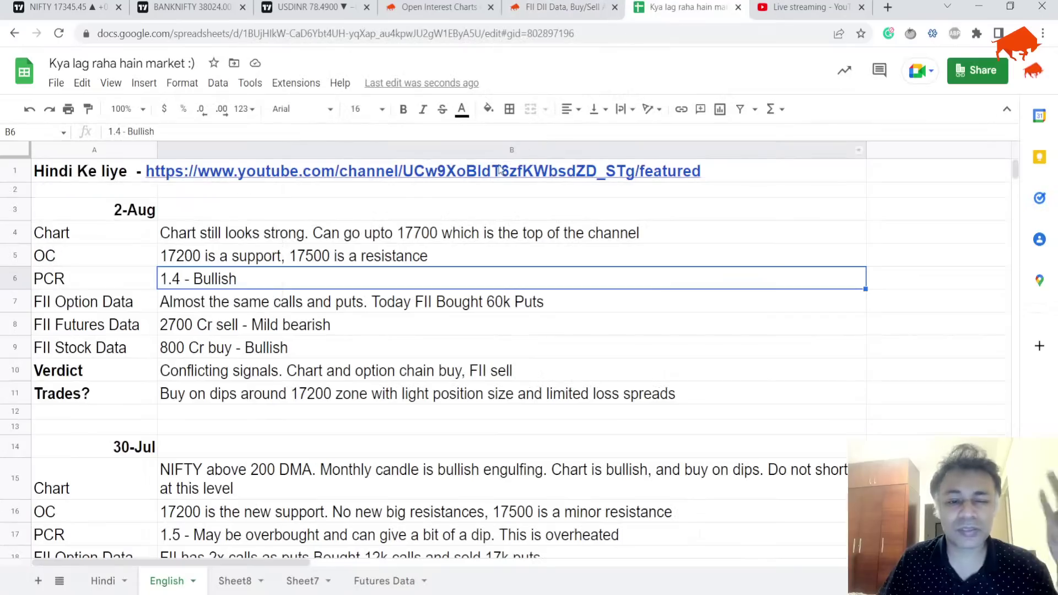
pyautogui.press('Down')
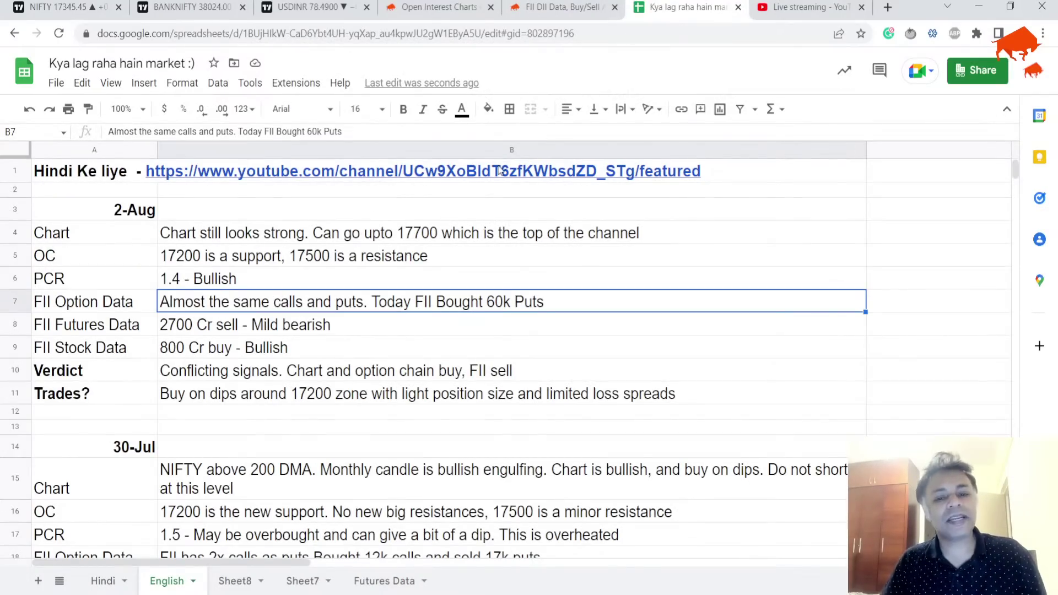
pyautogui.press('Down')
pyautogui.press('Up')
pyautogui.press('Down')
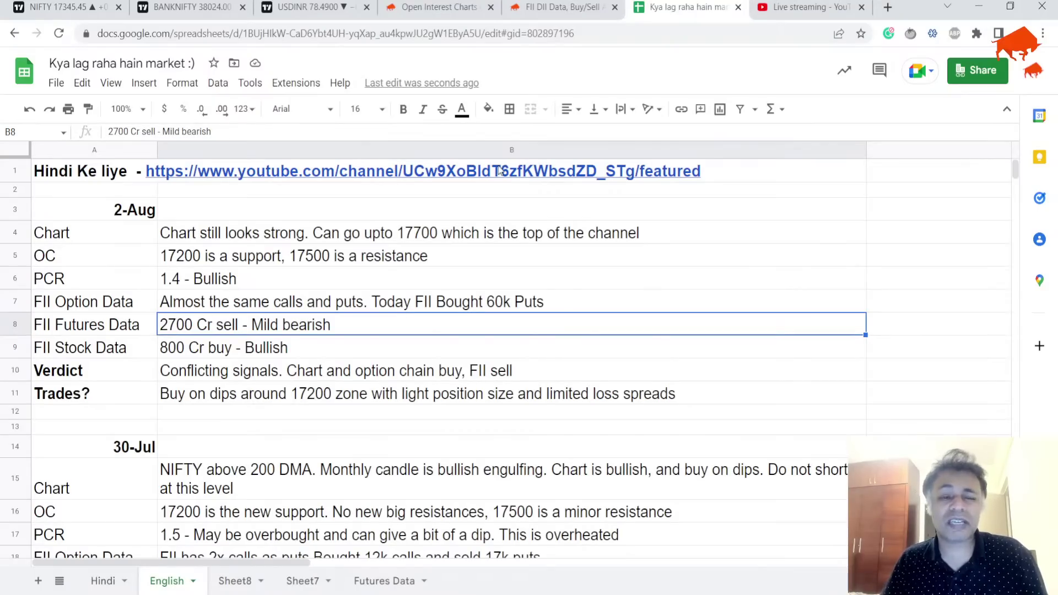
pyautogui.press('Return')
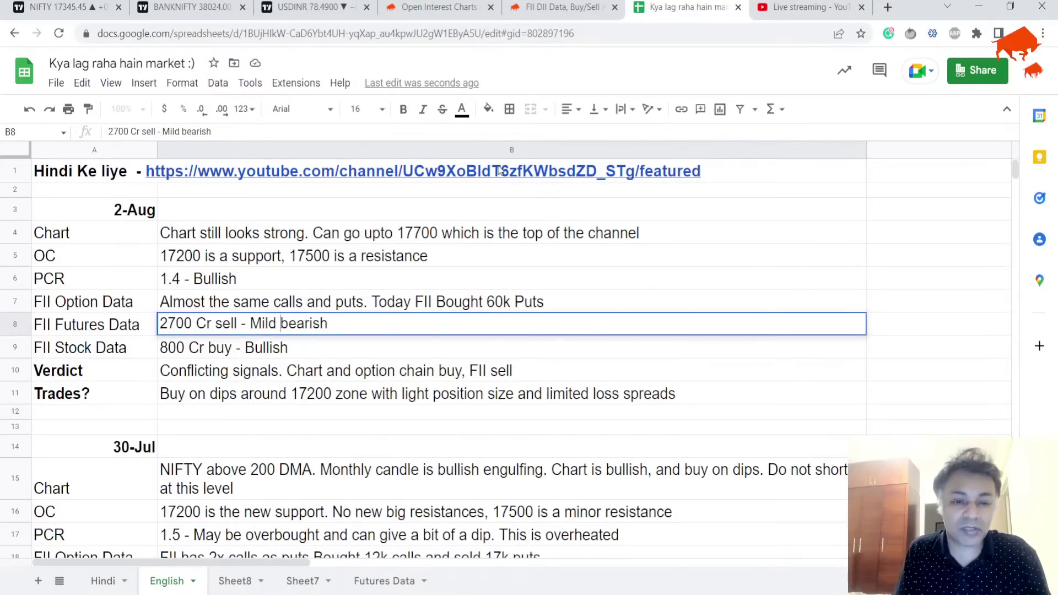
pyautogui.hotkey('ctrl', 'Left')
pyautogui.press('BackSpace')
pyautogui.press('BackSpace')
pyautogui.press('BackSpace')
pyautogui.press('BackSpace')
pyautogui.press('BackSpace')
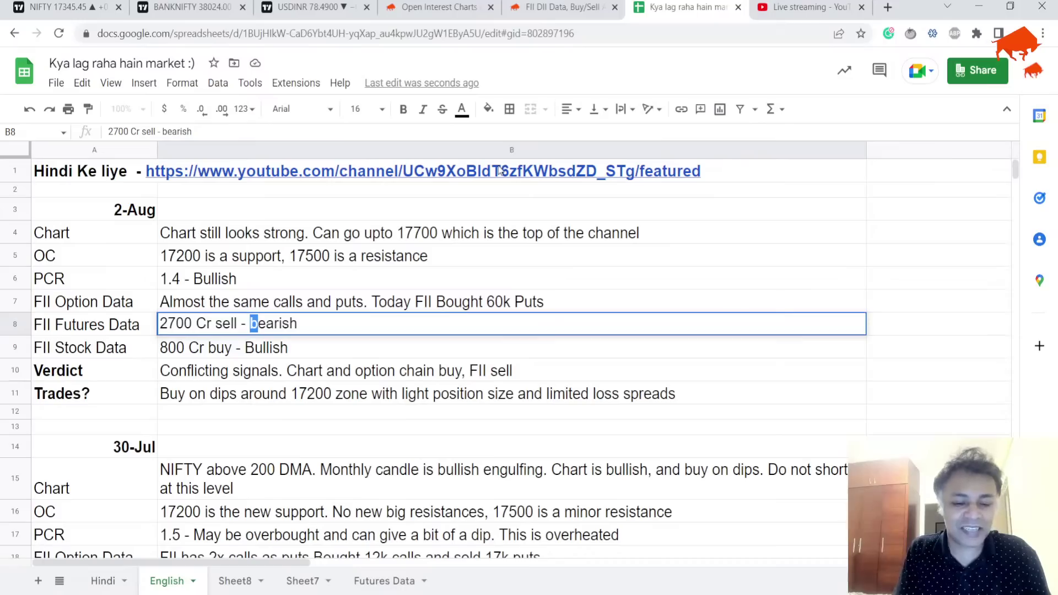
pyautogui.write('Strong')
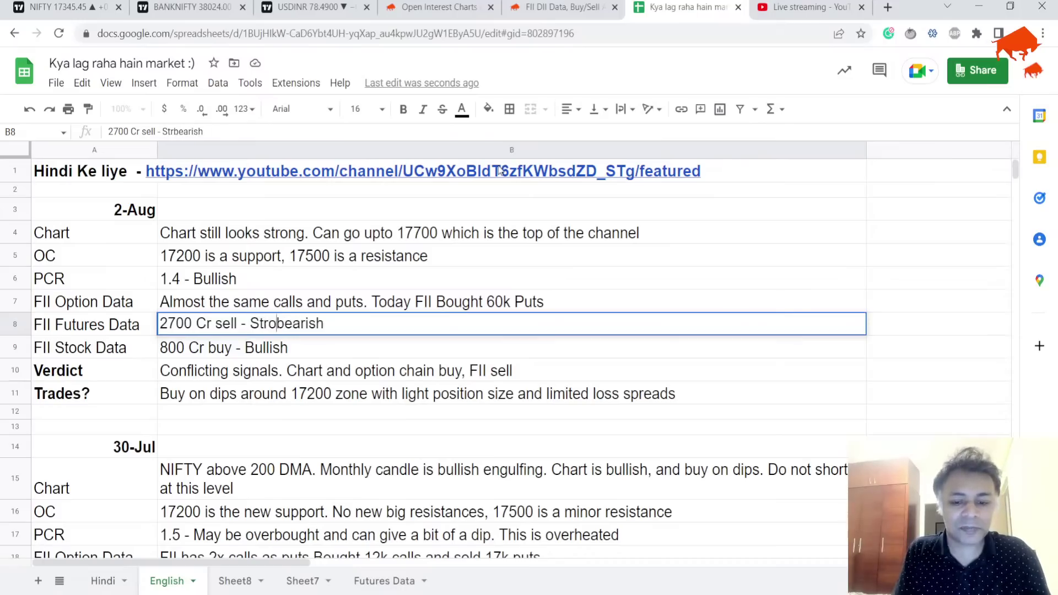
pyautogui.press('Return')
# Step: Change the 2-Aug FII Stock Data entry to "800 Cr buy - Mild Bullish"
pyautogui.press('Return')
pyautogui.hotkey('ctrl', 'Left')
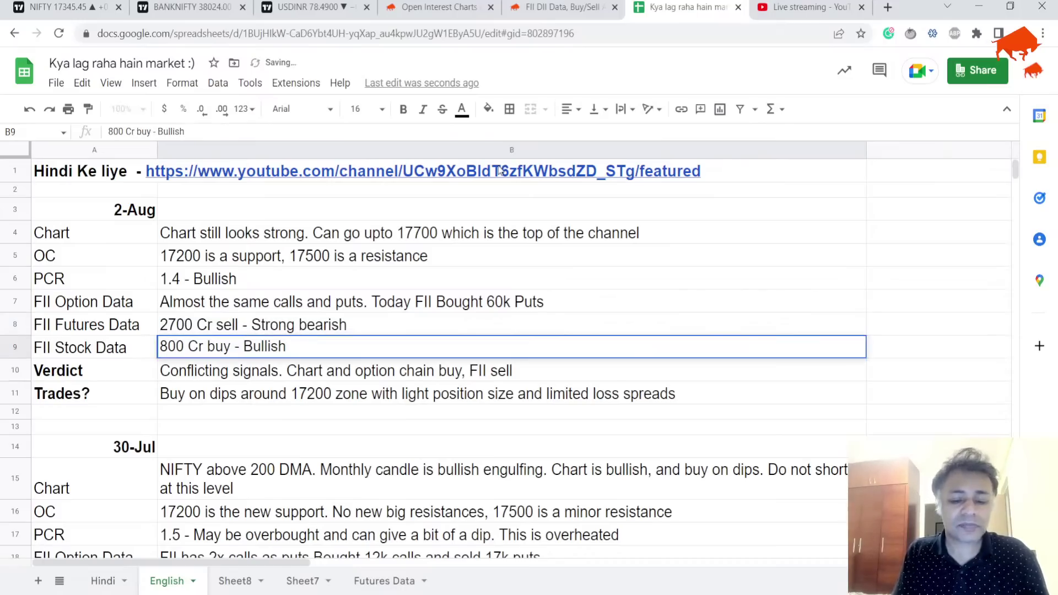
pyautogui.write('Mild')
pyautogui.press('Return')
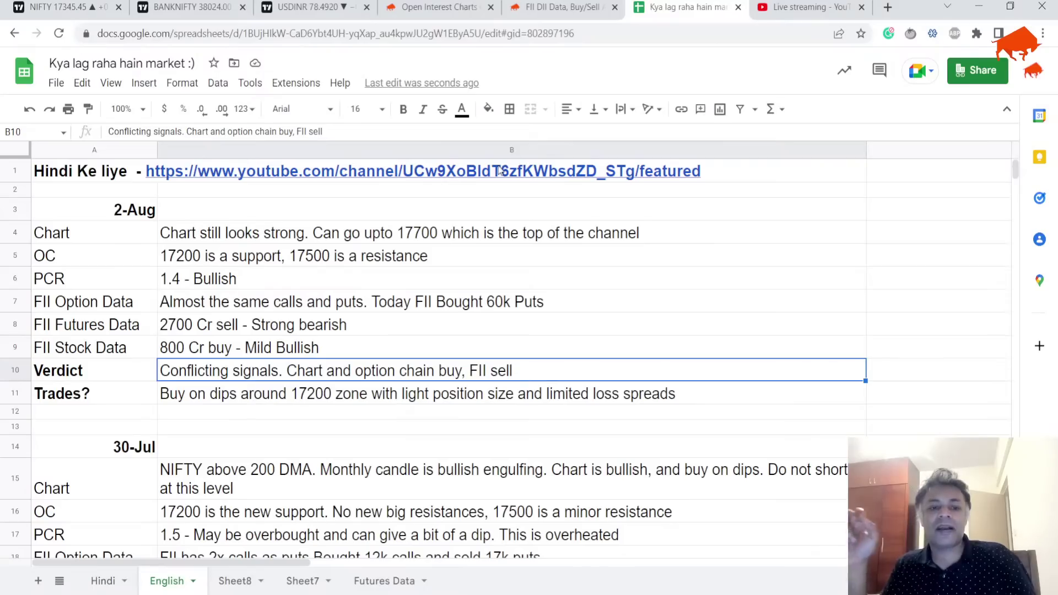
# Step: Review the 2-Aug Trades entry, and go down to the 28-Jul Verdict entry in the English sheet
pyautogui.press('Down')
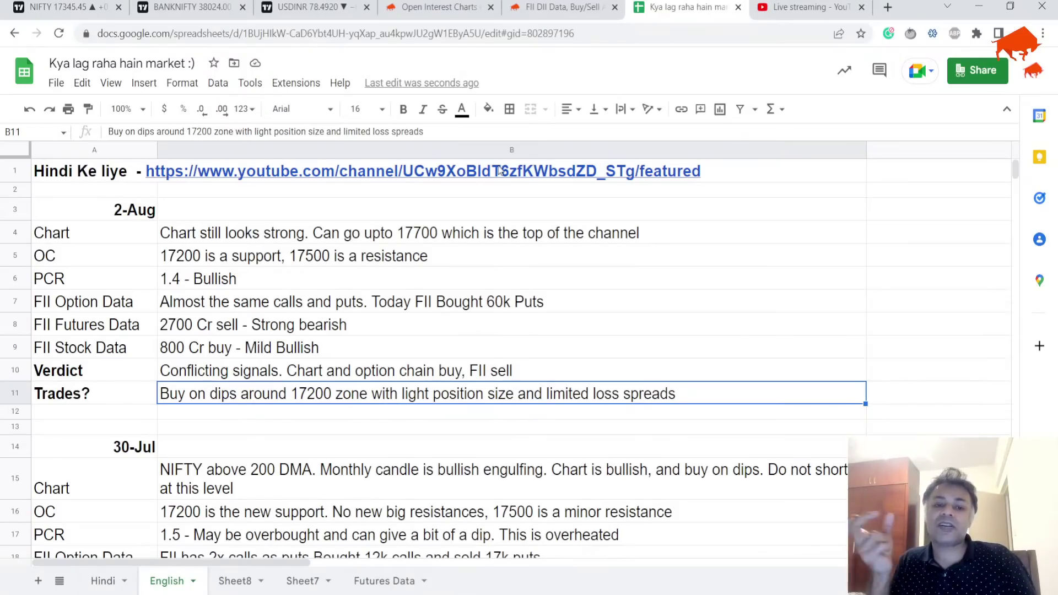
pyautogui.scroll(-12, 498, 164)
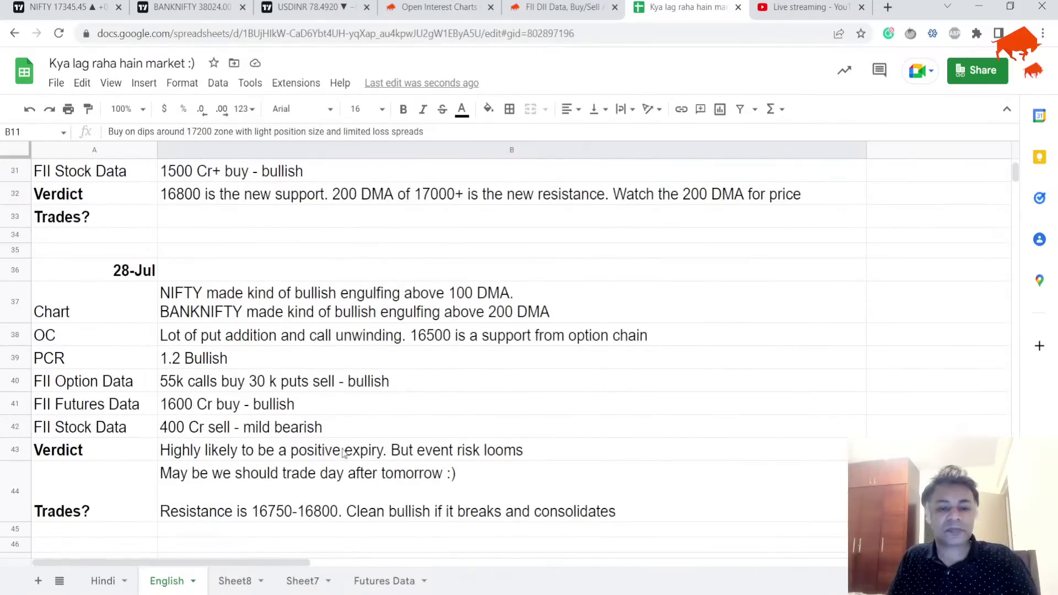
pyautogui.click(345, 496)
pyautogui.press('Up')
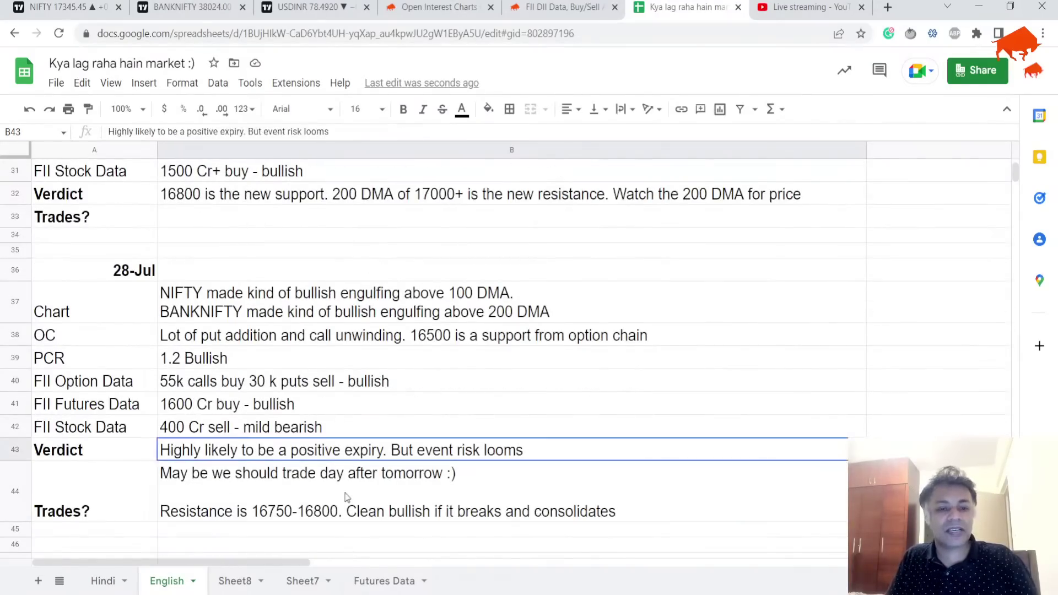
# Step: Review the 28-Jul Trades entry and the 27-Jul notes, and go back up to the 29-Jul Verdict entry
pyautogui.press('Down')
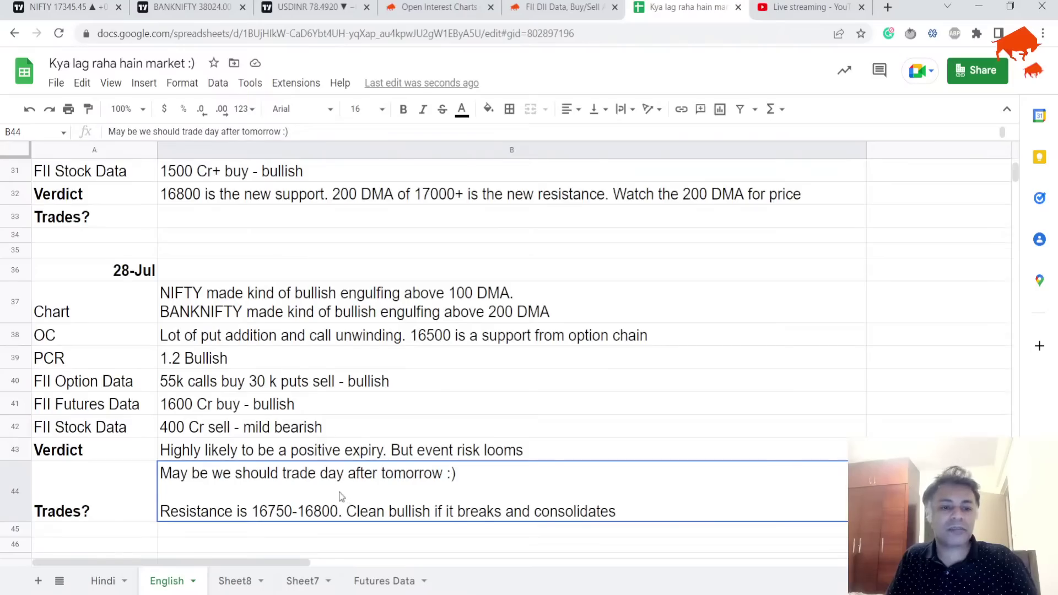
pyautogui.scroll(-6, 340, 496)
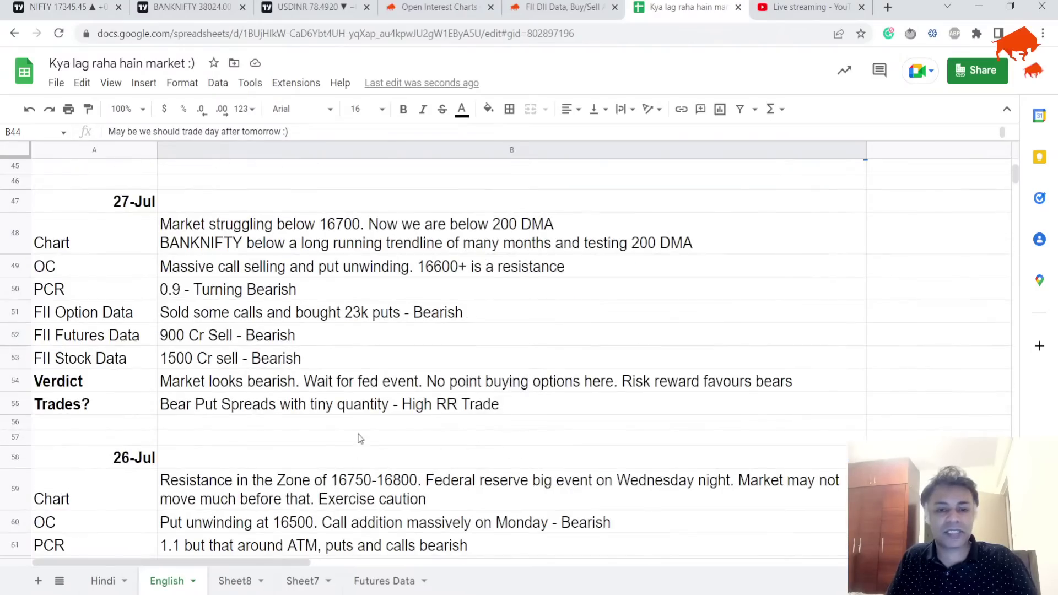
pyautogui.scroll(2, 362, 422)
pyautogui.scroll(2, 362, 423)
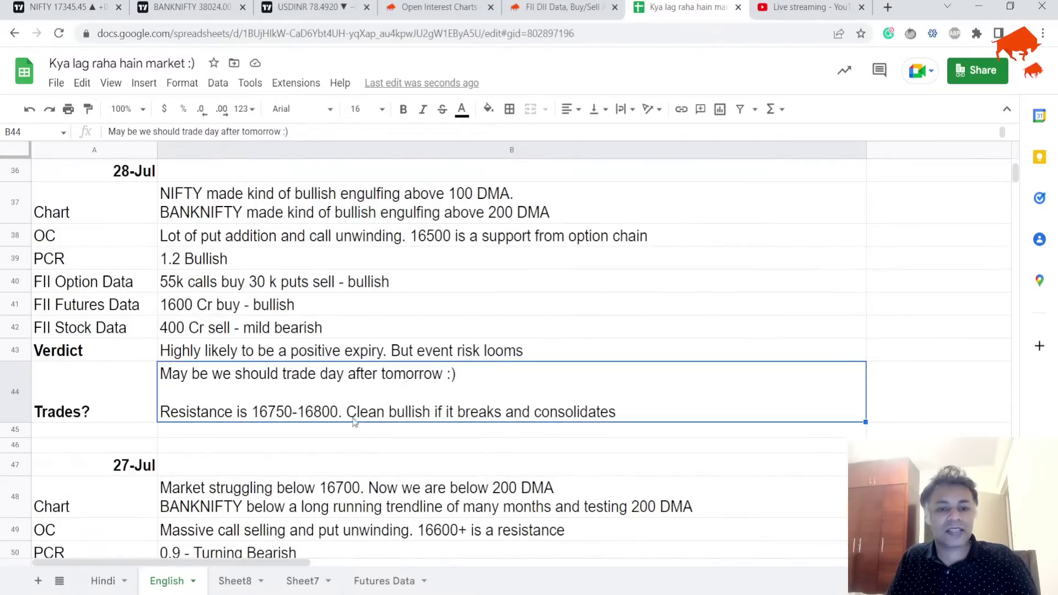
pyautogui.scroll(5, 356, 419)
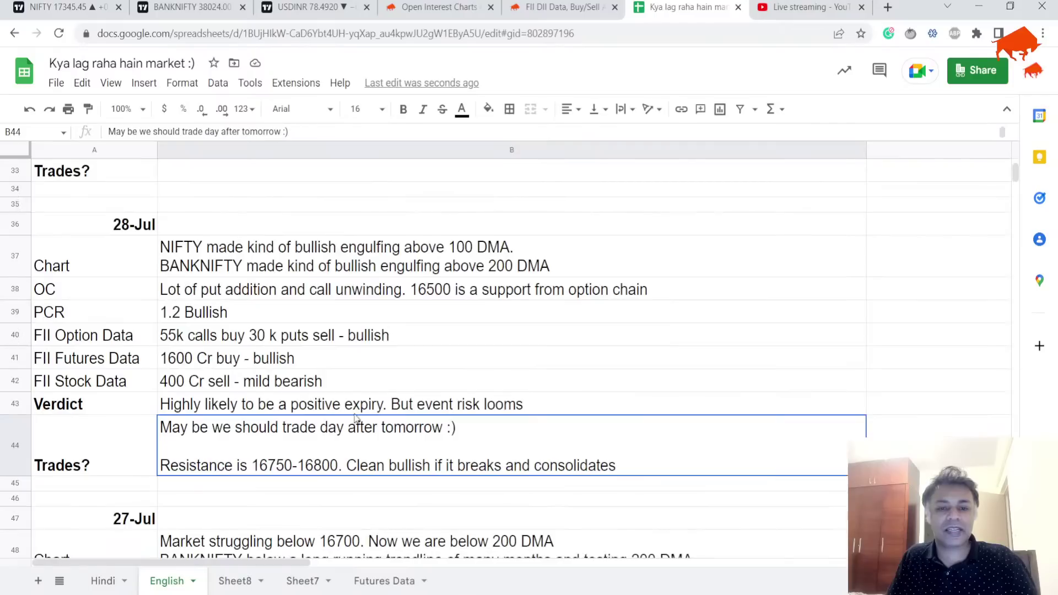
pyautogui.click(292, 358)
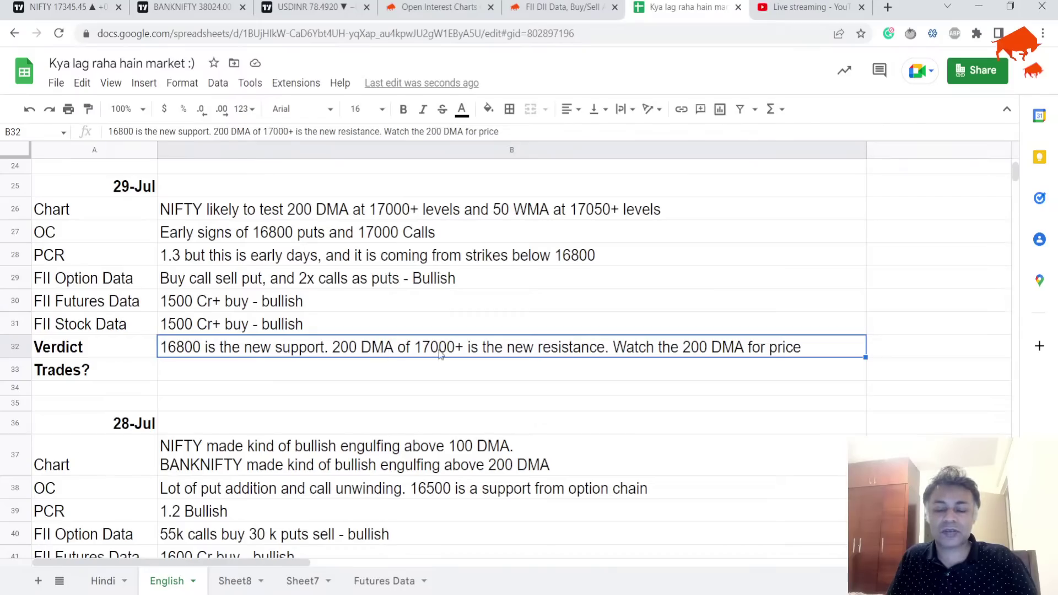
# Step: Review the 30-Jul Trades entry, and go up to the 2-Aug Trades entry
pyautogui.scroll(5, 441, 355)
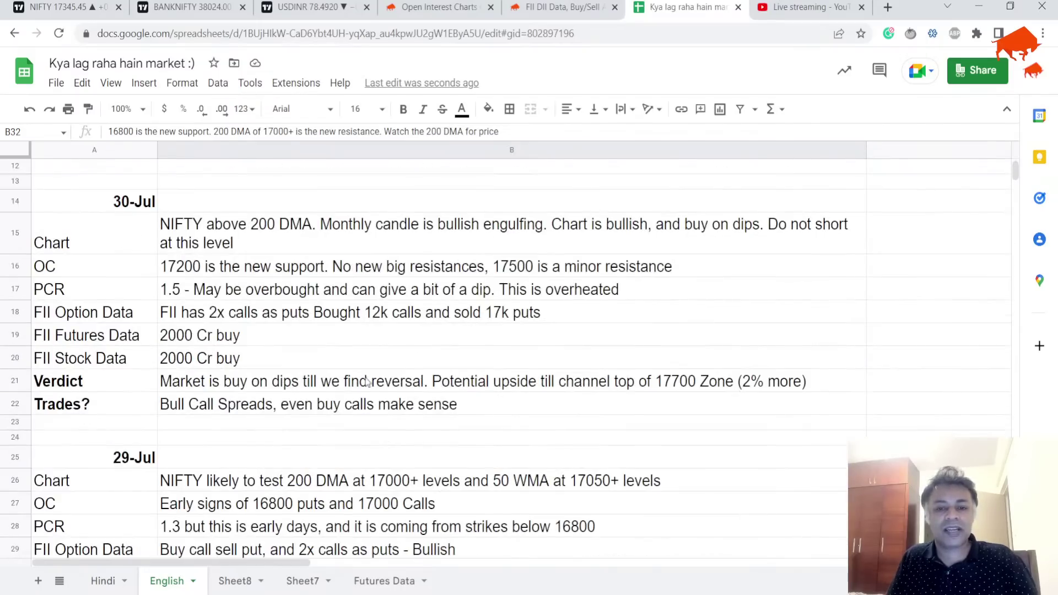
pyautogui.click(312, 405)
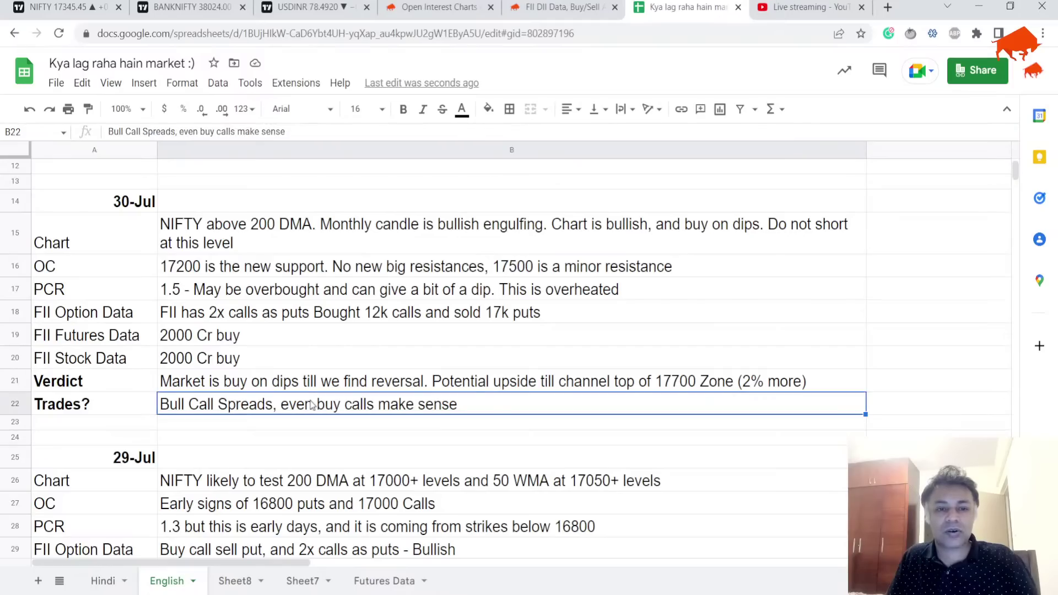
pyautogui.scroll(2, 312, 405)
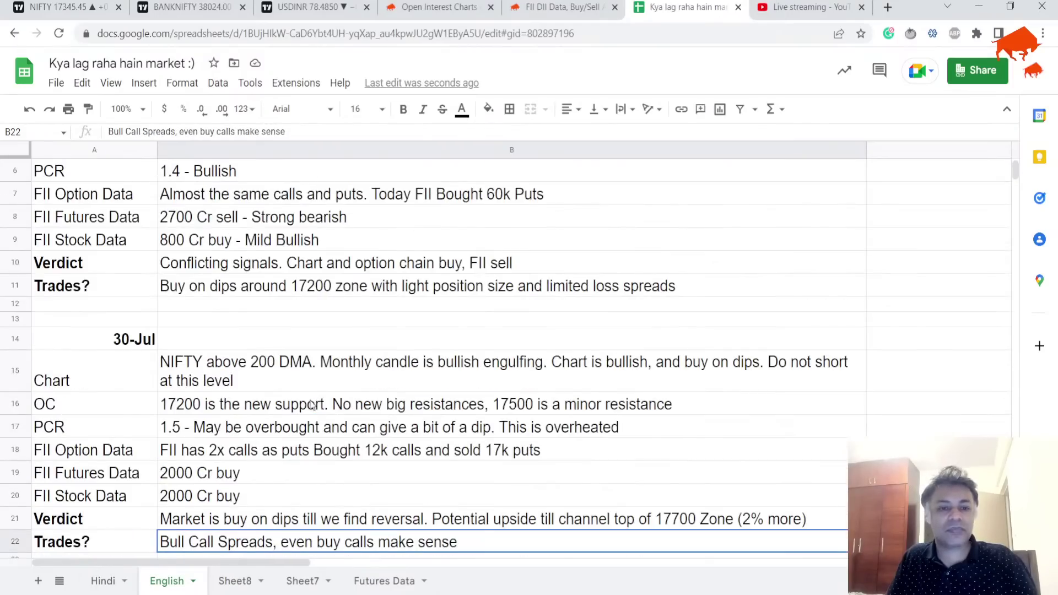
pyautogui.scroll(1, 312, 406)
pyautogui.click(284, 361)
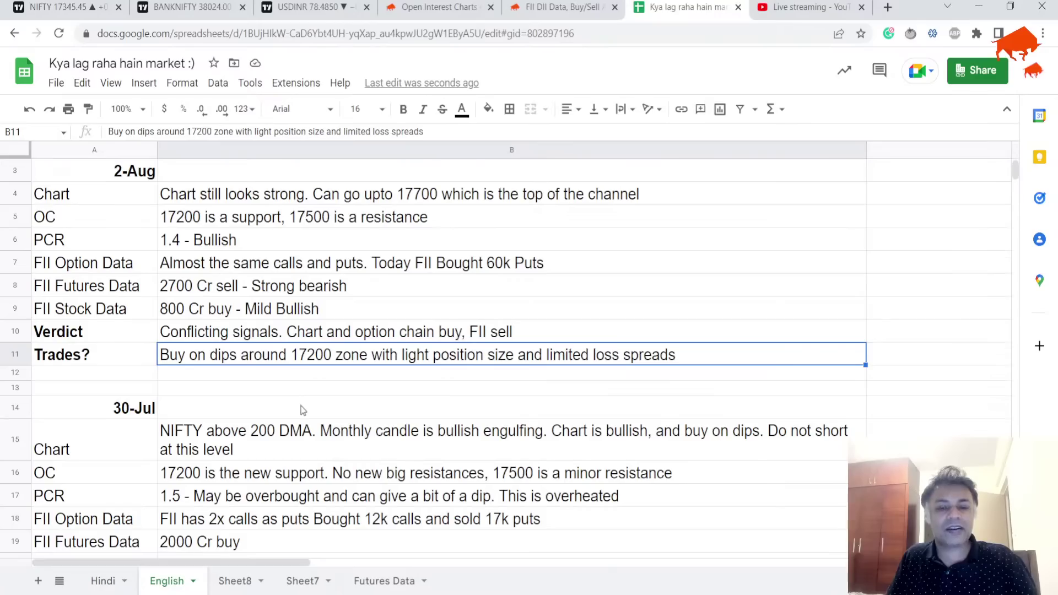
pyautogui.scroll(1, 302, 410)
pyautogui.scroll(-1, 300, 404)
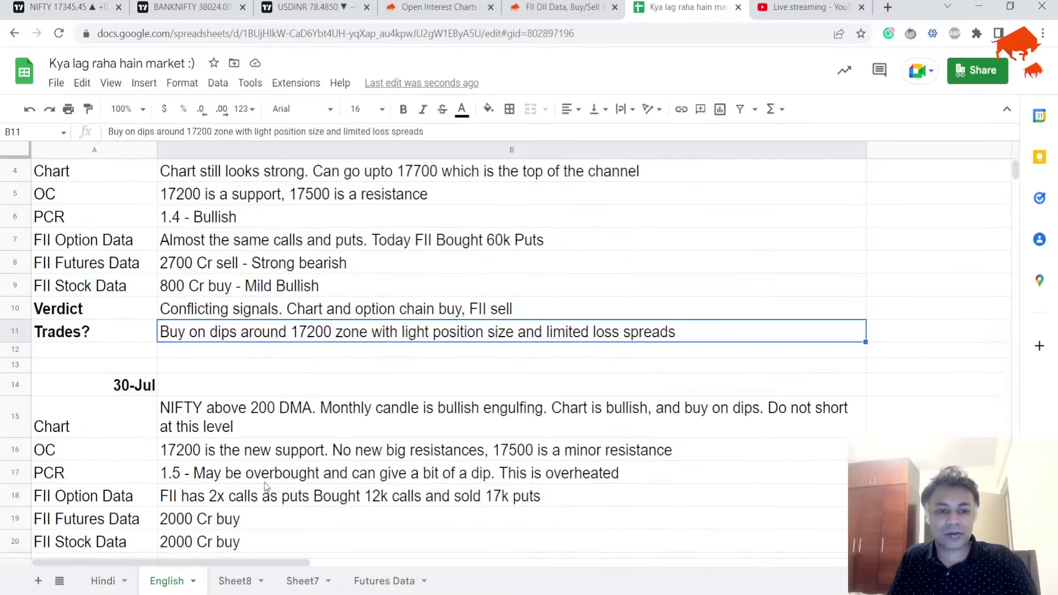
# Step: Change the 30-Jul date heading in the English sheet to 1-Aug
pyautogui.scroll(-2, 267, 487)
pyautogui.click(90, 248)
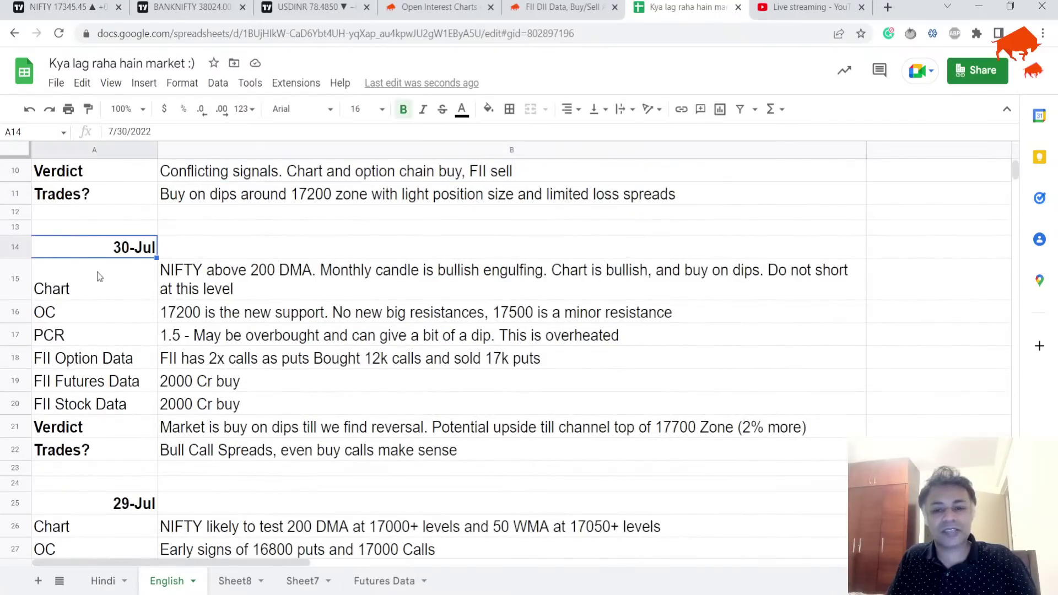
pyautogui.scroll(3, 97, 274)
pyautogui.press('Return')
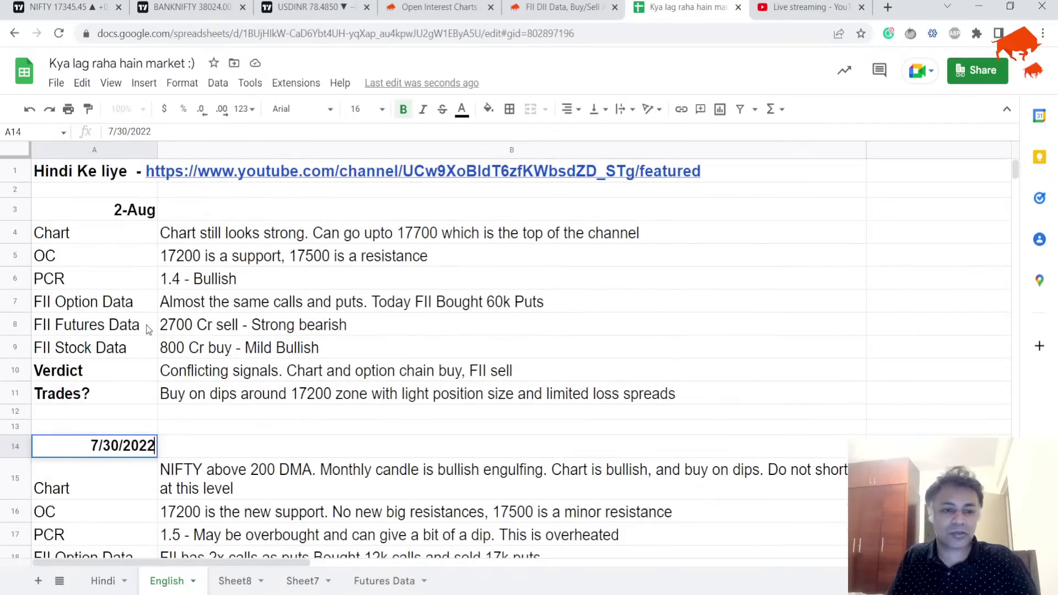
pyautogui.hotkey('shift', 'Left')
pyautogui.hotkey('shift', 'Left')
pyautogui.hotkey('shift', 'Left')
pyautogui.hotkey('shift', 'Left')
pyautogui.hotkey('shift', 'Left')
pyautogui.hotkey('shift', 'Left')
pyautogui.hotkey('shift', 'Left')
pyautogui.hotkey('shift', 'Left')
pyautogui.hotkey('shift', 'Left')
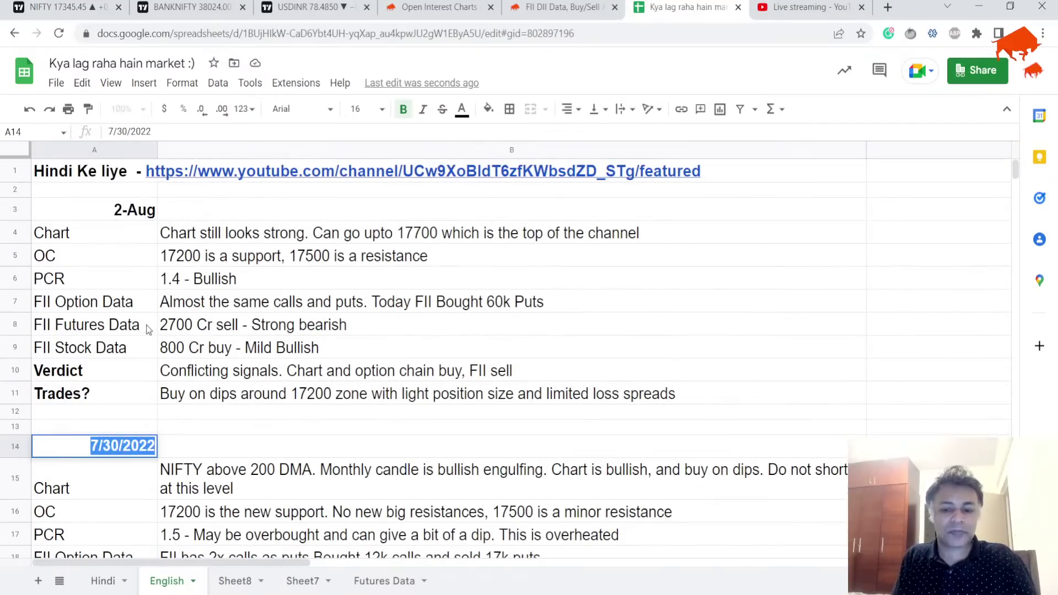
pyautogui.write('1-Aug')
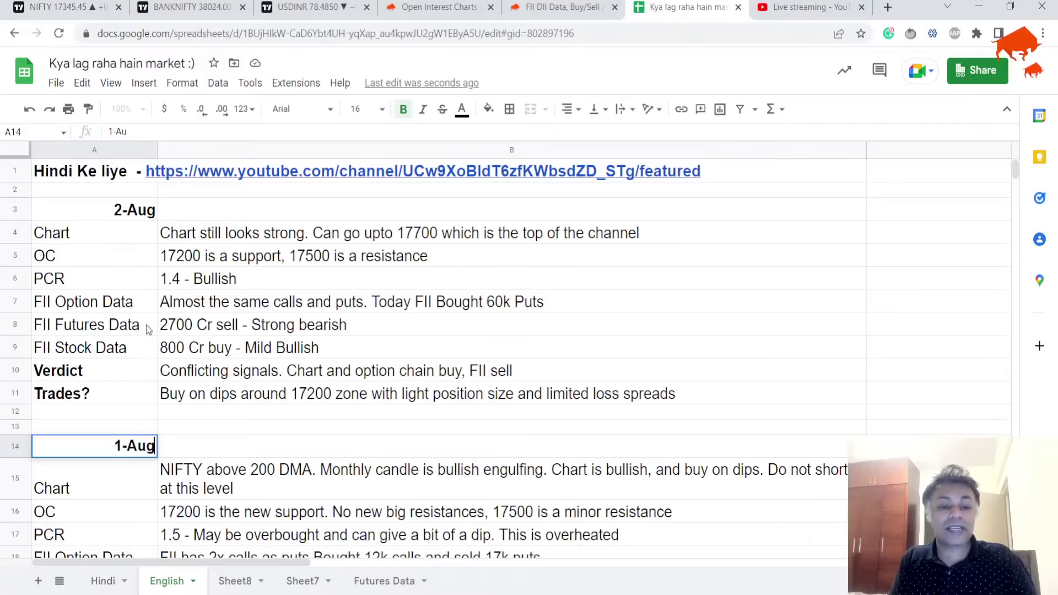
pyautogui.press('Return')
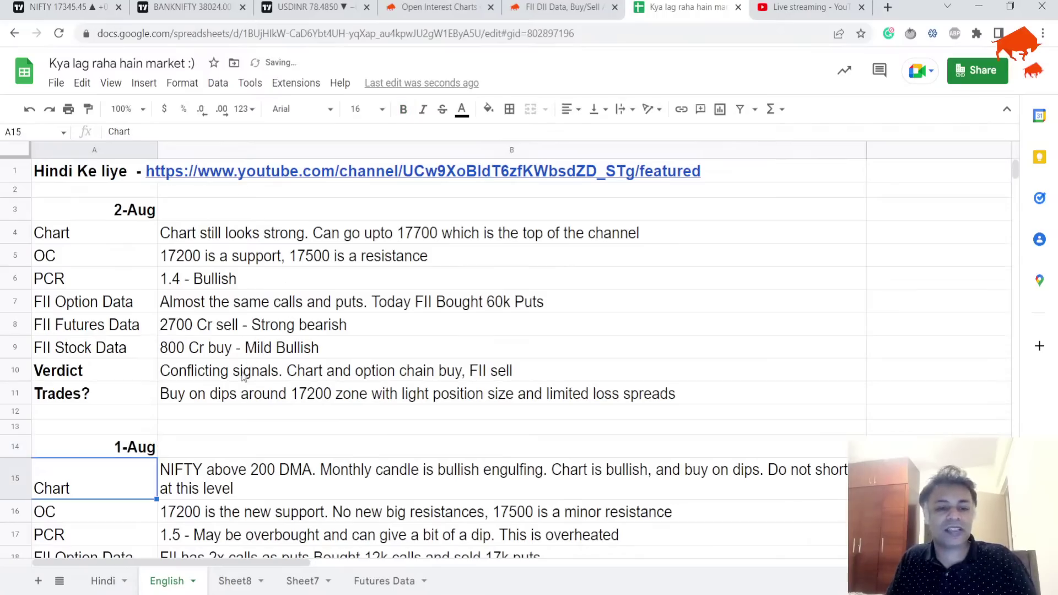
# Step: Set the date heading of the newest notes block to 3-Aug
pyautogui.doubleClick(124, 203)
pyautogui.press('BackSpace')
pyautogui.write('3')
pyautogui.press('Return')
# Step: Set the date heading of the second notes block to 2-Aug
pyautogui.press('Down')
pyautogui.press('Down')
pyautogui.press('Down')
pyautogui.press('Down')
pyautogui.press('Down')
pyautogui.press('Down')
pyautogui.press('Down')
pyautogui.press('Down')
pyautogui.press('Down')
pyautogui.press('Down')
pyautogui.press('Return')
pyautogui.press('Left')
pyautogui.press('Left')
pyautogui.press('Left')
pyautogui.press('Left')
pyautogui.press('Left')
pyautogui.press('BackSpace')
pyautogui.write('2')
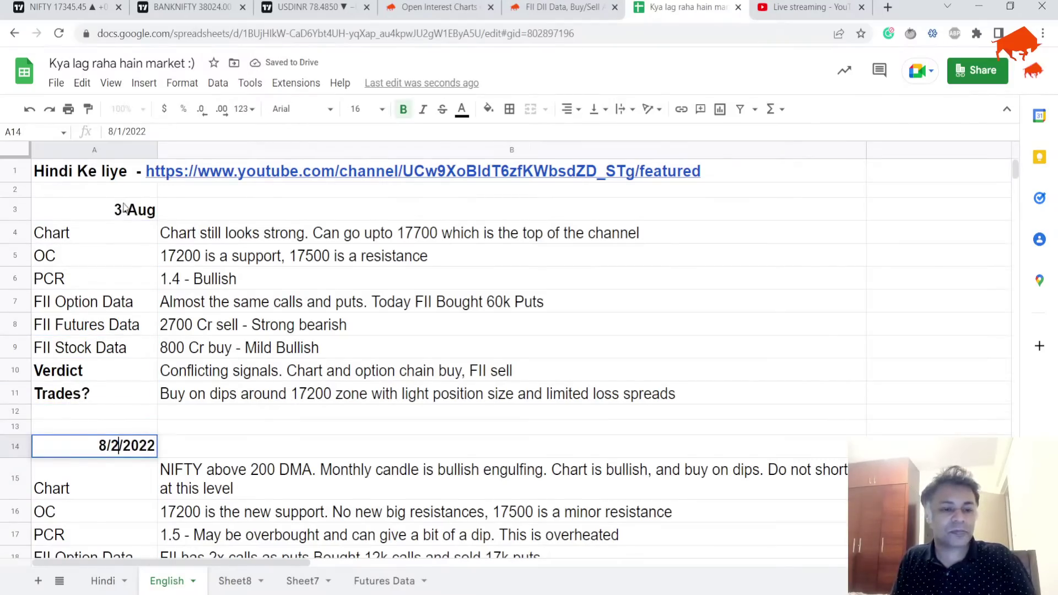
pyautogui.press('Return')
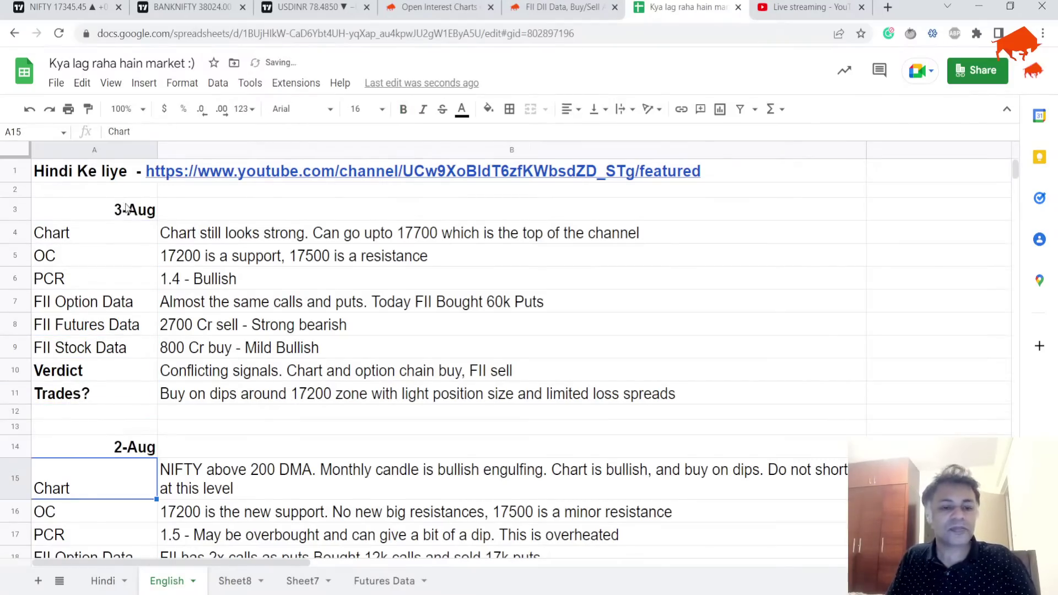
# Step: Review the 3-Aug Verdict entry, and switch to the NIFTY chart on TradingView at the 1-day interval
pyautogui.click(438, 372)
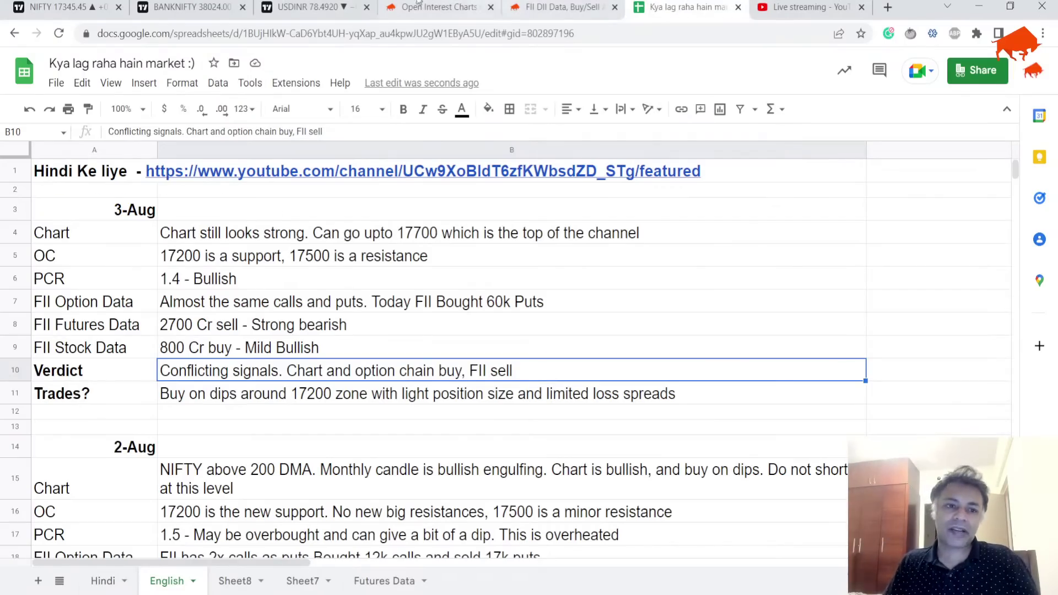
pyautogui.click(60, 7)
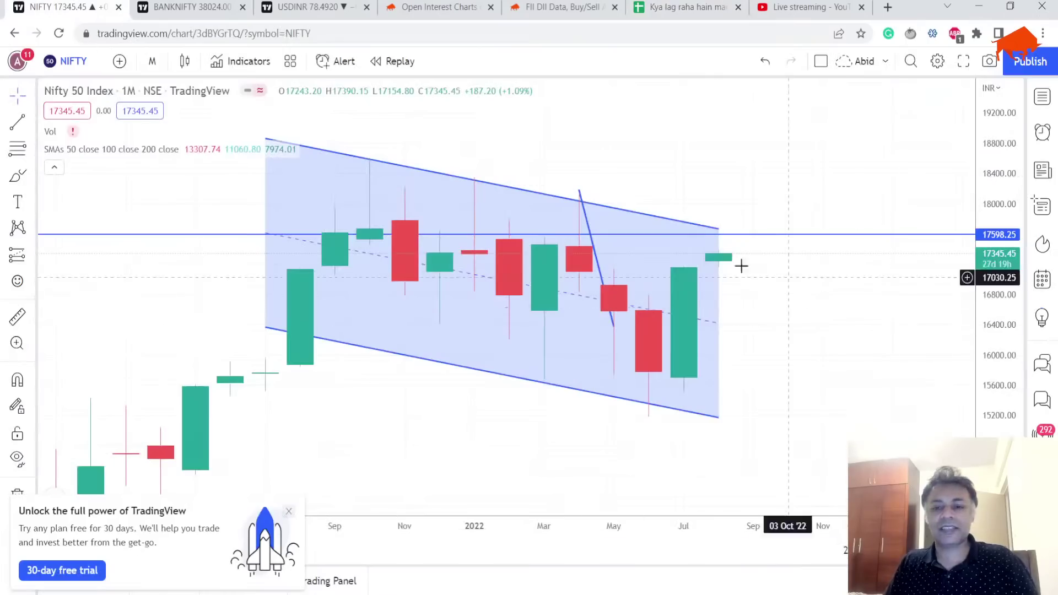
pyautogui.click(152, 61)
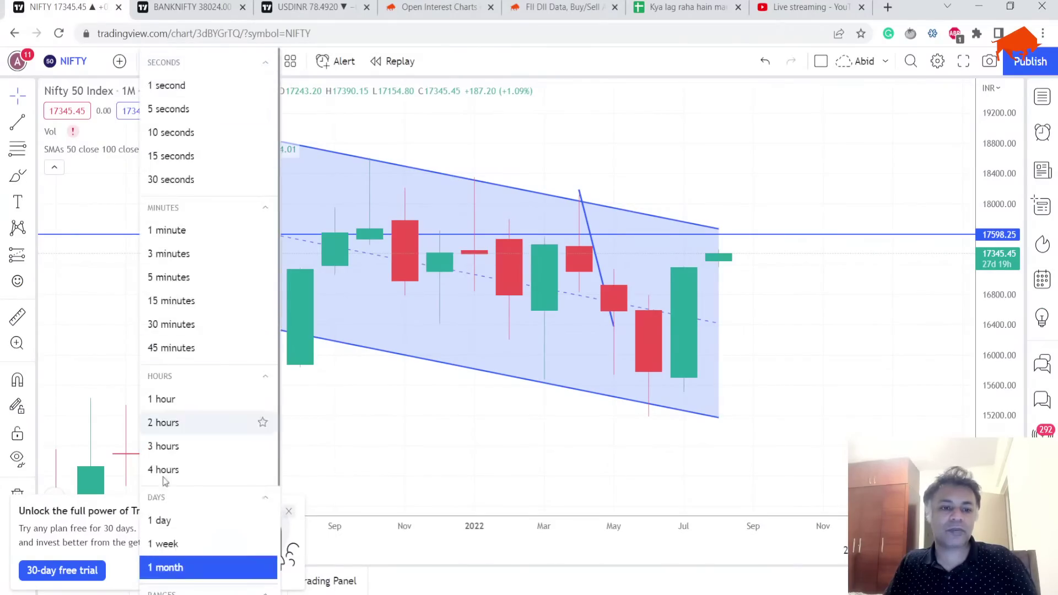
pyautogui.click(189, 529)
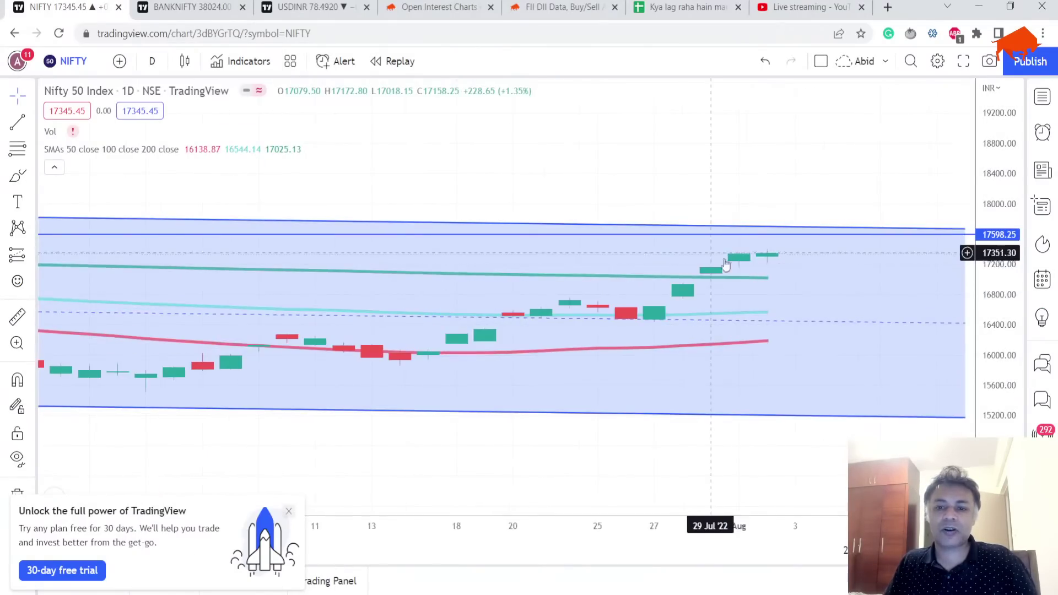
# Step: Examine the NIFTY daily candles within the falling parallel channel and the latest price against the channel's upper edge
pyautogui.scroll(-5, 726, 256)
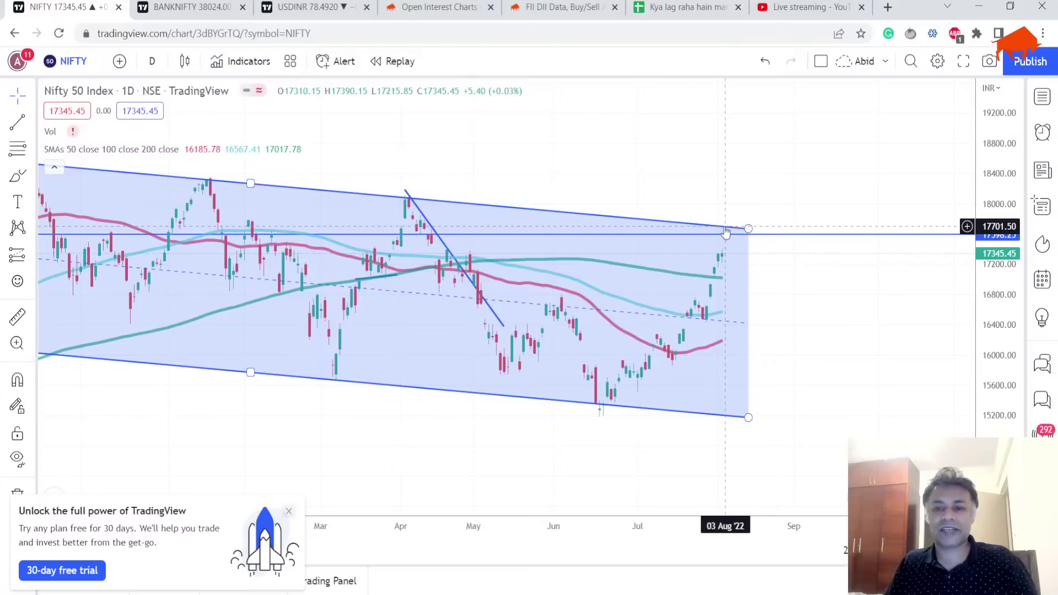
pyautogui.scroll(-1, 725, 232)
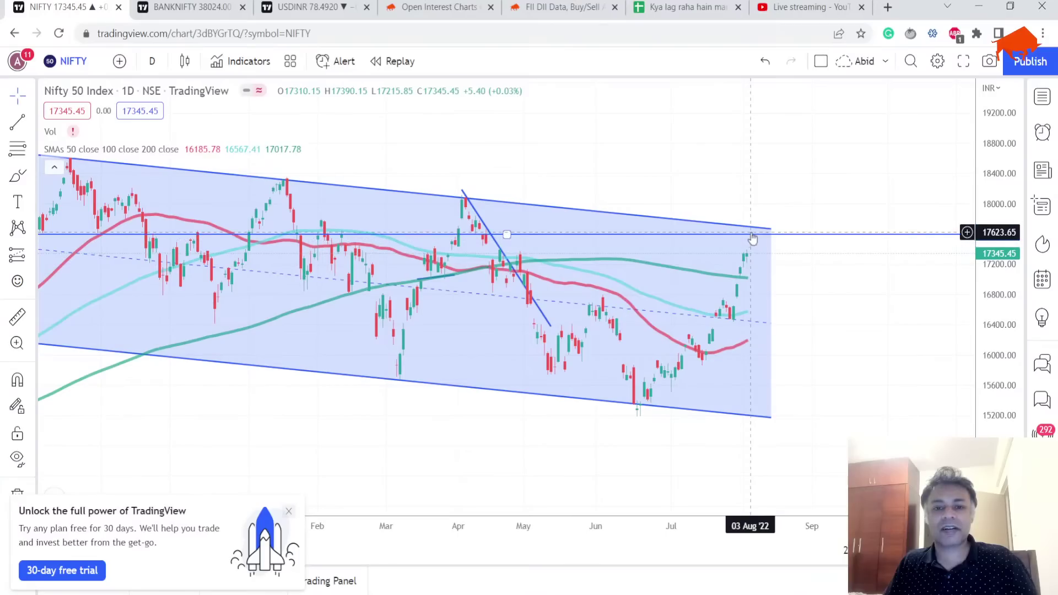
pyautogui.scroll(-1, 762, 173)
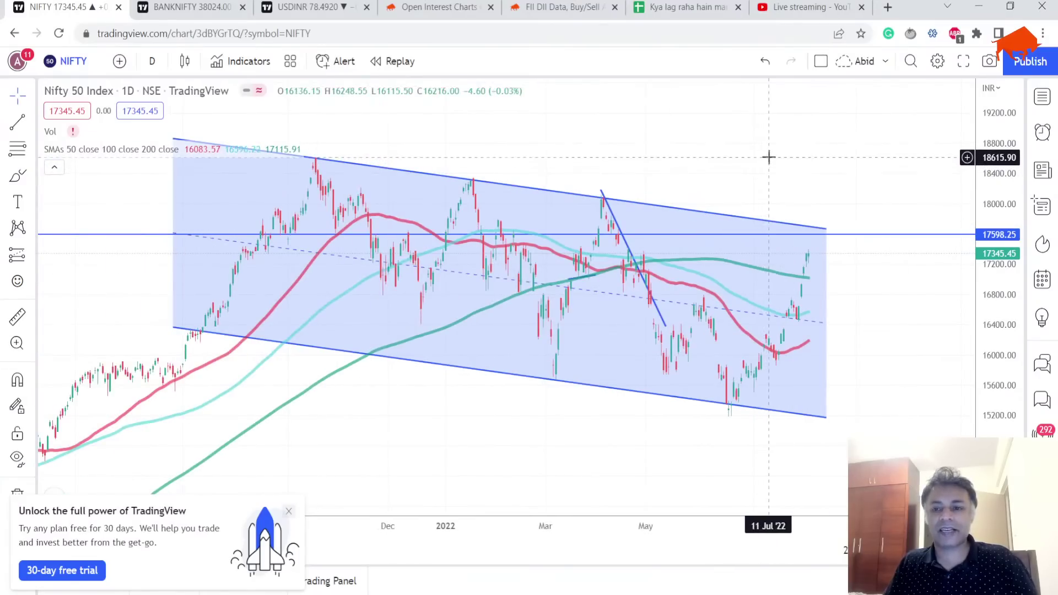
pyautogui.click(812, 229)
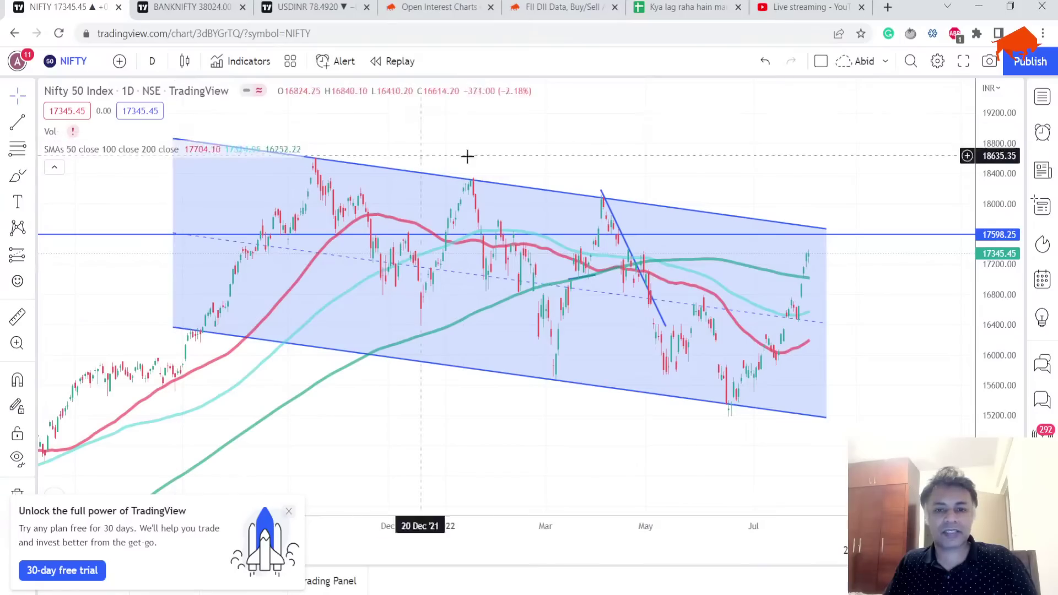
pyautogui.click(847, 257)
pyautogui.scroll(3, 812, 252)
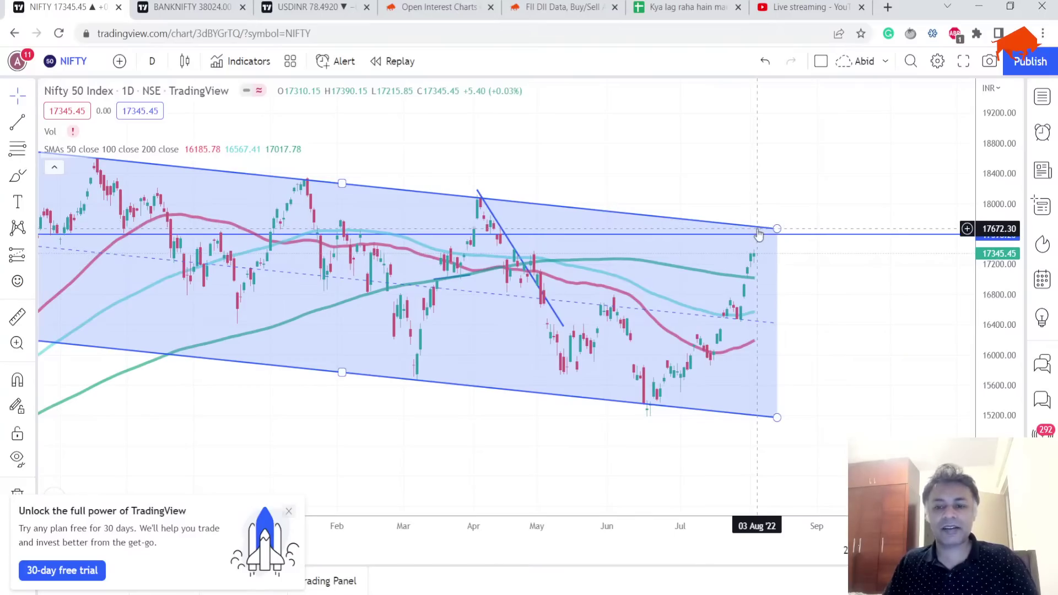
# Step: Set the NIFTY chart to the 1-month interval and examine the monthly candles in the channel
pyautogui.click(157, 61)
pyautogui.click(191, 568)
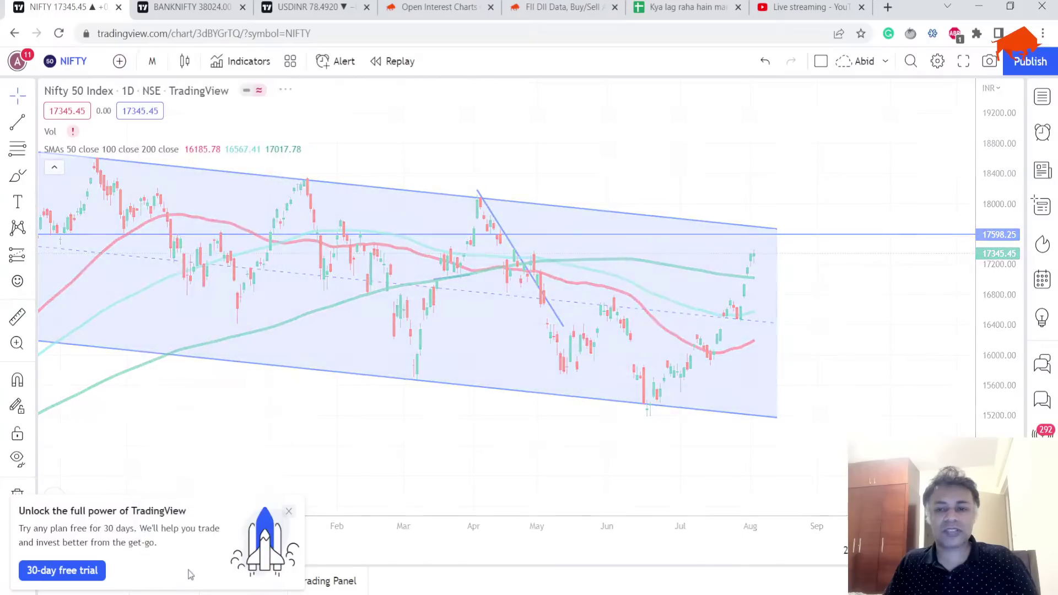
pyautogui.scroll(6, 557, 342)
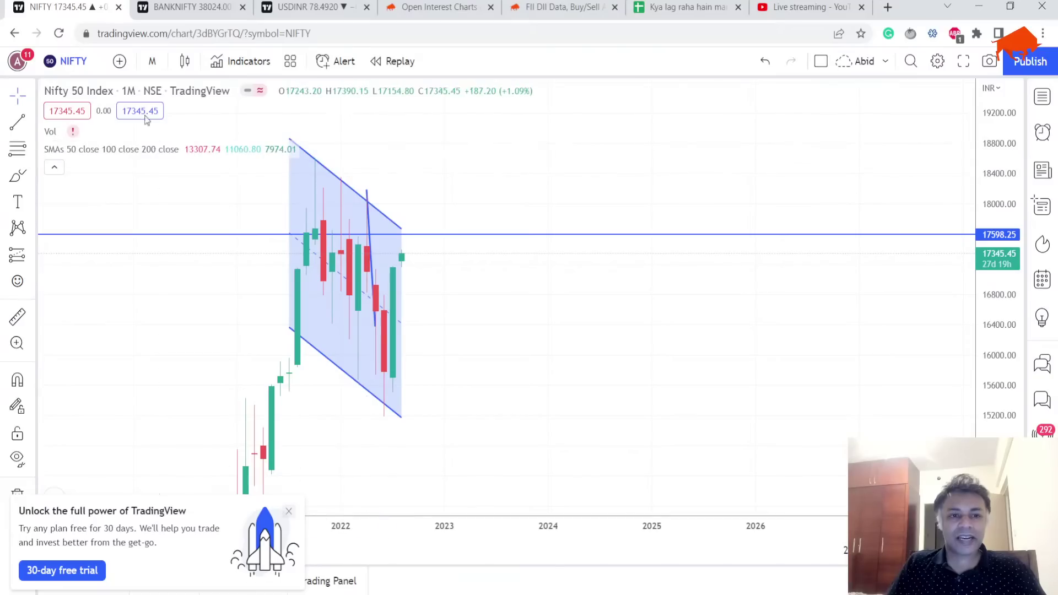
# Step: Set the NIFTY chart back to the 1-day interval and inspect the March and June lows at the channel's lower edge
pyautogui.click(155, 61)
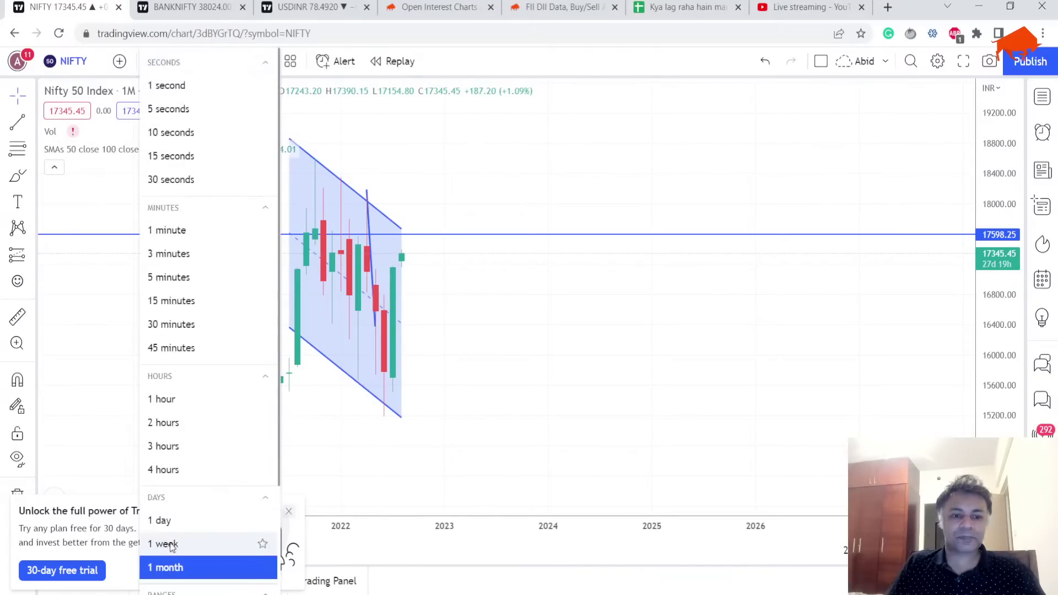
pyautogui.click(175, 521)
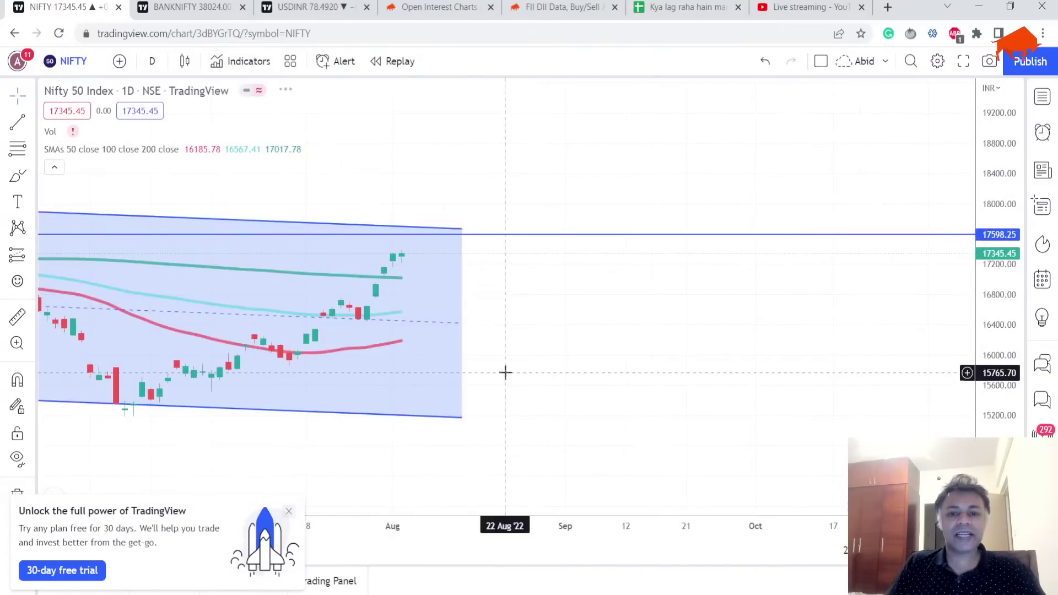
pyautogui.scroll(-5, 502, 376)
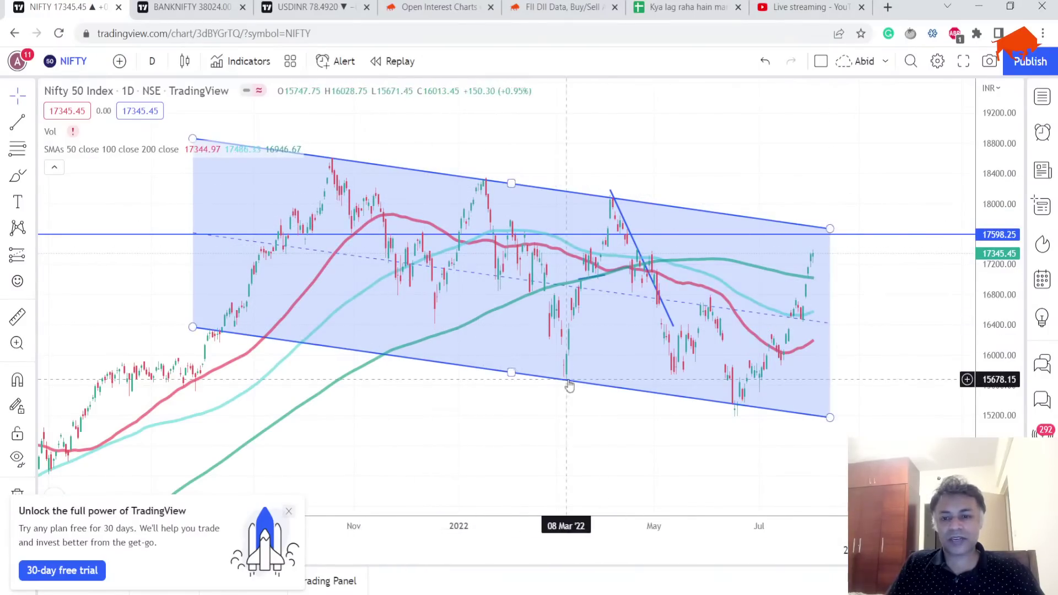
pyautogui.click(732, 406)
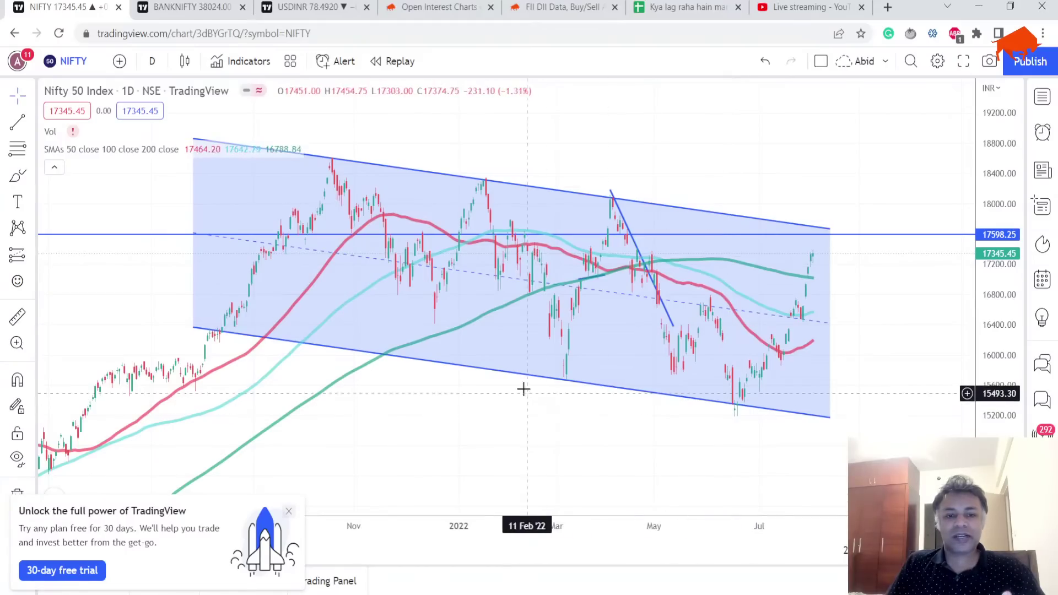
# Step: Dismiss the free-trial promotion and examine the latest daily candles below the channel's upper edge
pyautogui.scroll(-2, 511, 371)
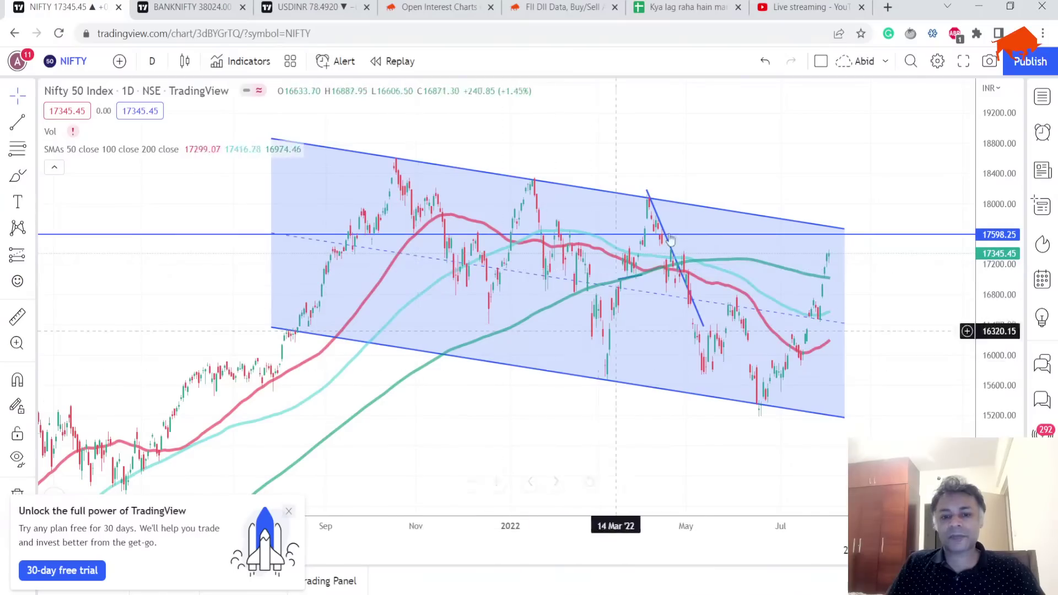
pyautogui.click(288, 511)
pyautogui.scroll(2, 711, 279)
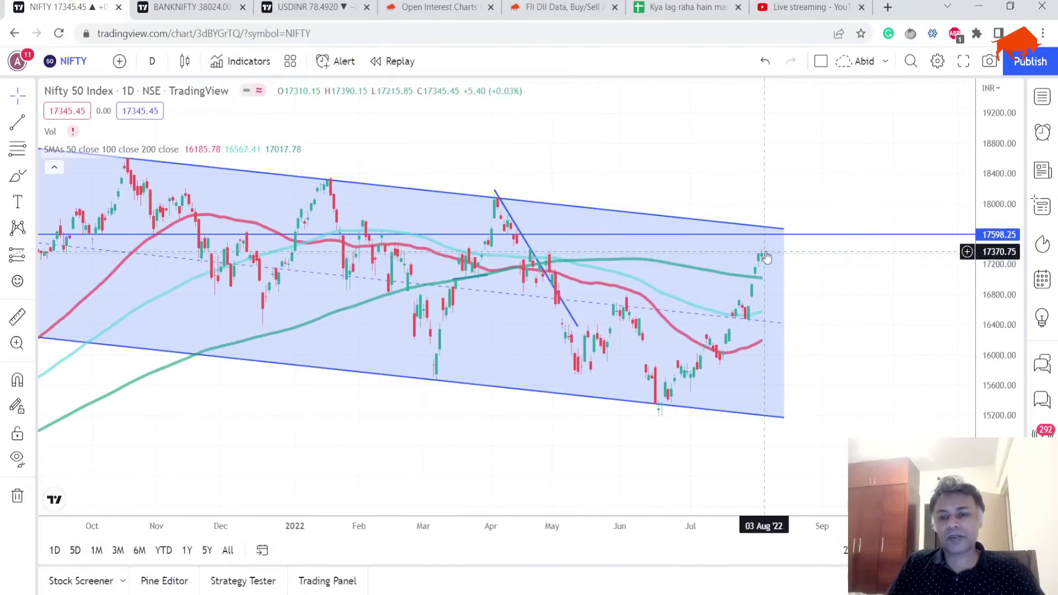
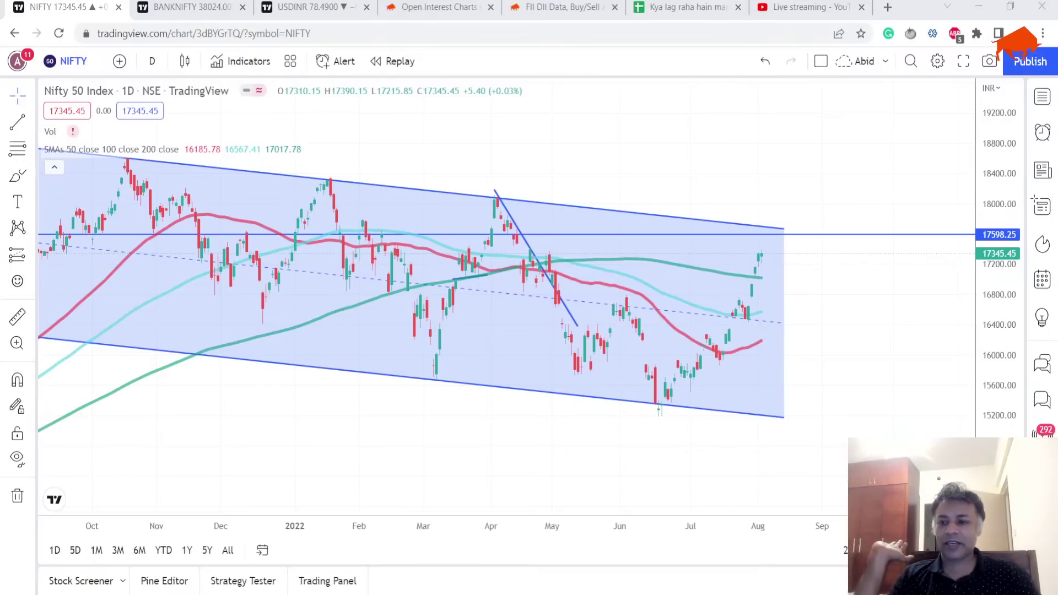
# Step: Switch to the BANKNIFTY daily chart and examine the latest candles against the falling channel and the rising trend line
pyautogui.hotkey('alt', 'Tab')
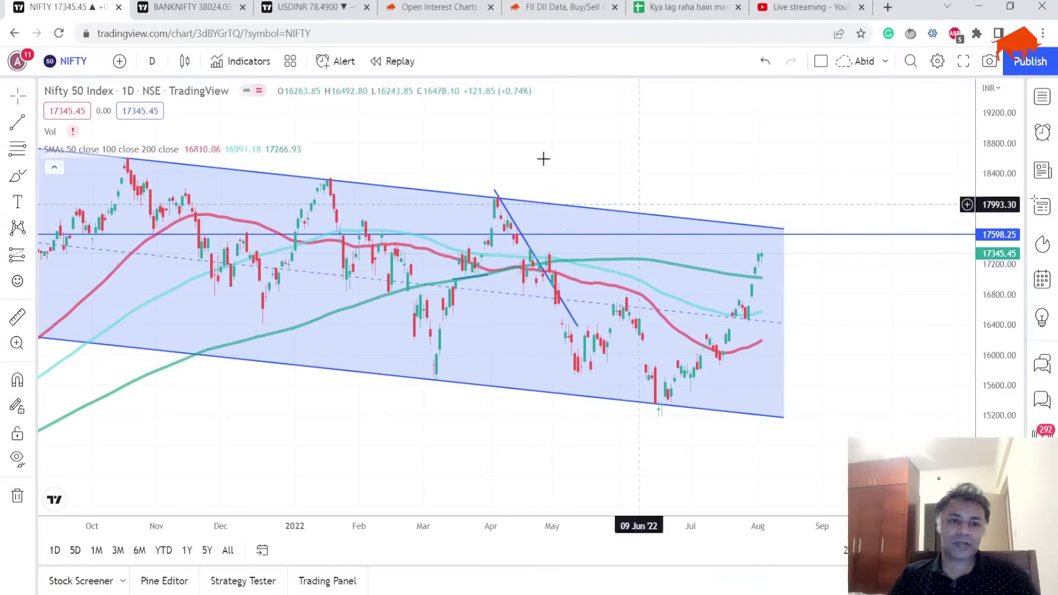
pyautogui.click(185, 8)
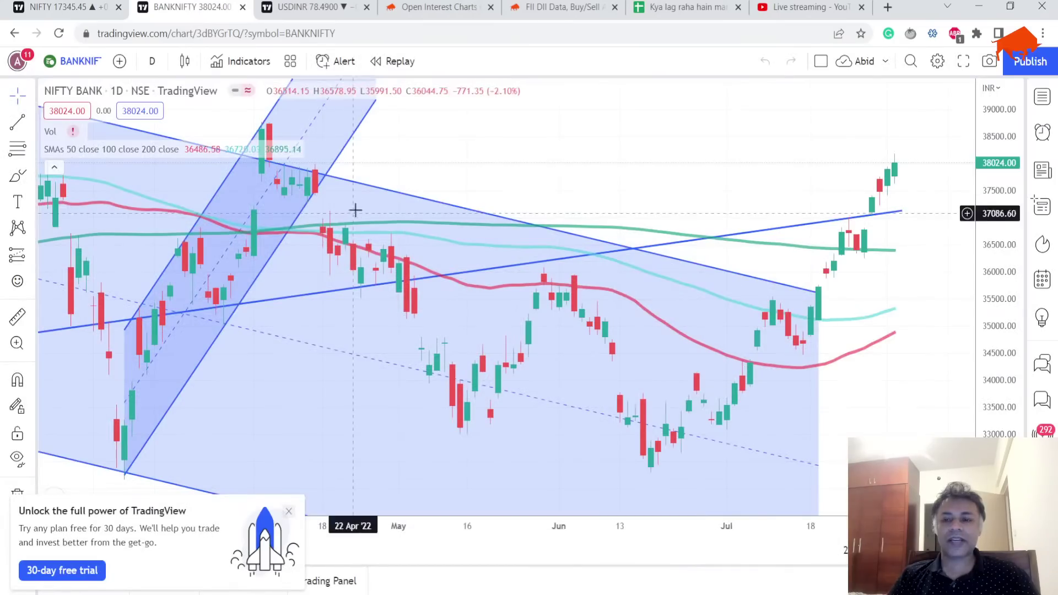
pyautogui.scroll(3, 608, 139)
pyautogui.scroll(-2, 607, 139)
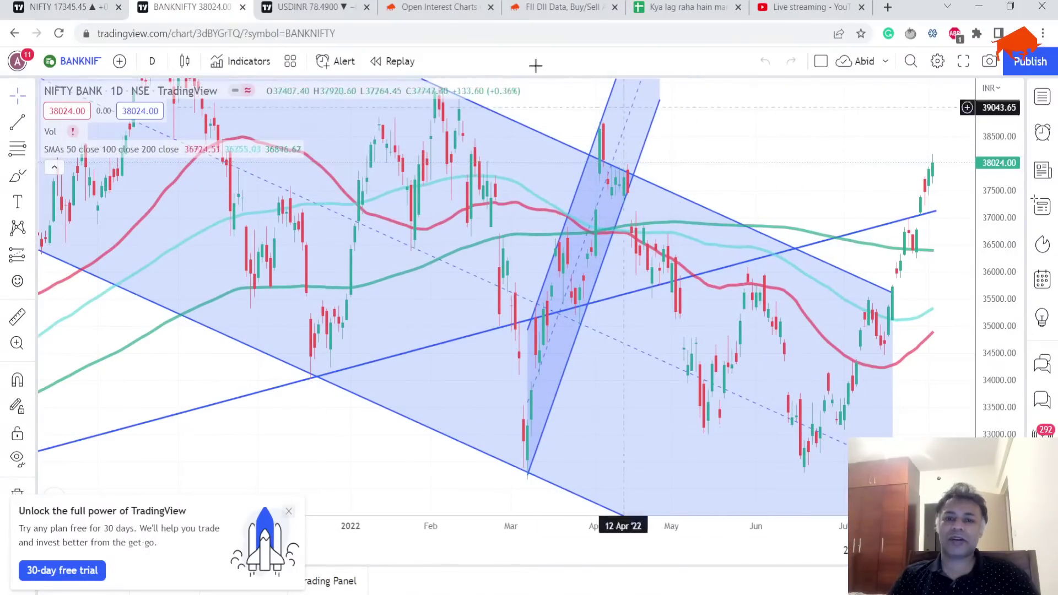
# Step: On the USDINR daily chart, remove the thin upper rising trend line that starts in October 2020
pyautogui.click(318, 5)
pyautogui.scroll(-5, 637, 174)
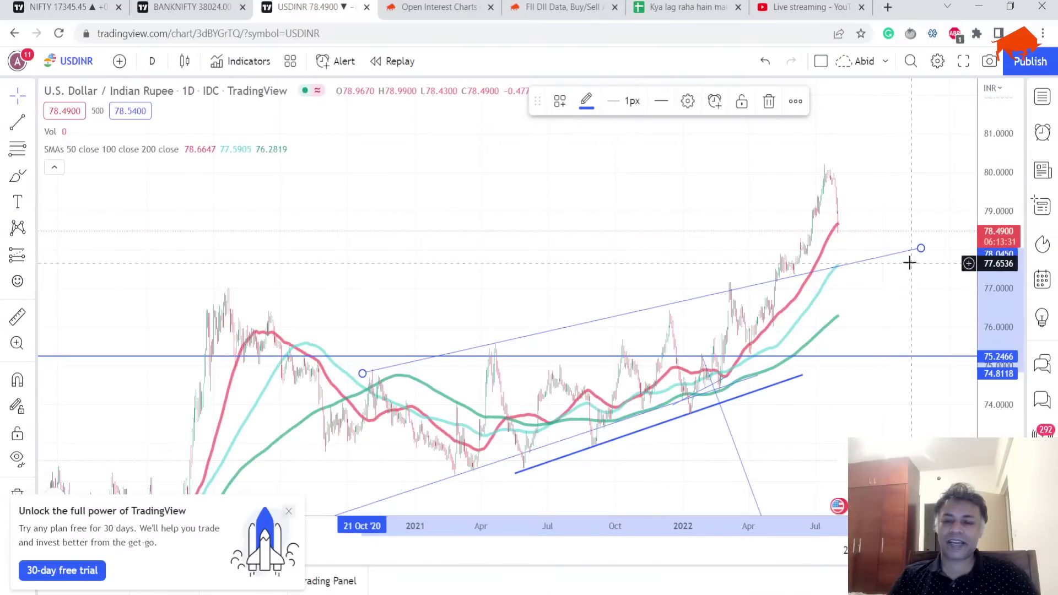
pyautogui.scroll(4, 837, 265)
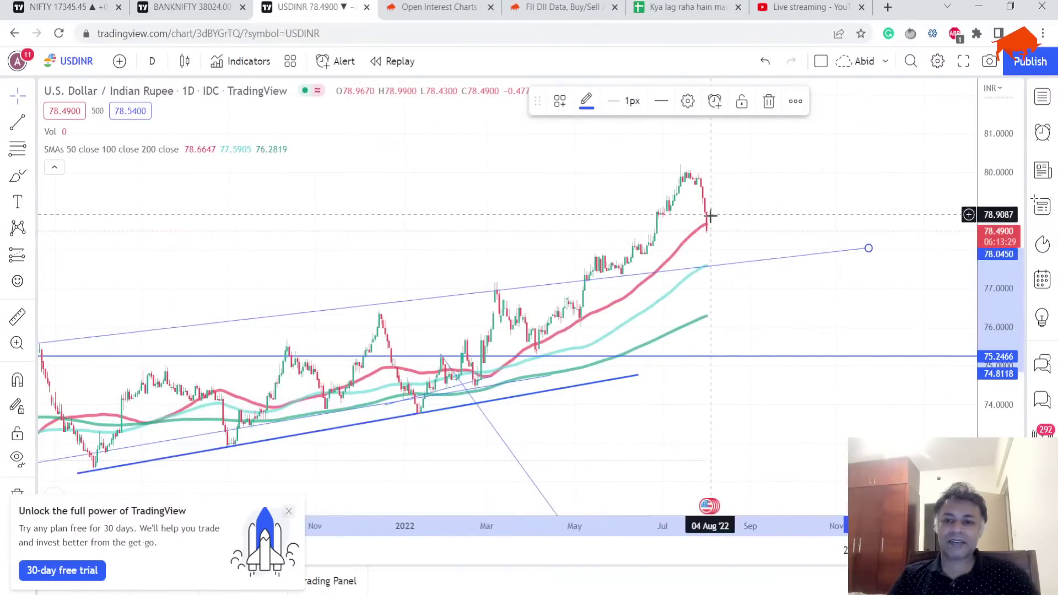
pyautogui.scroll(-2, 350, 343)
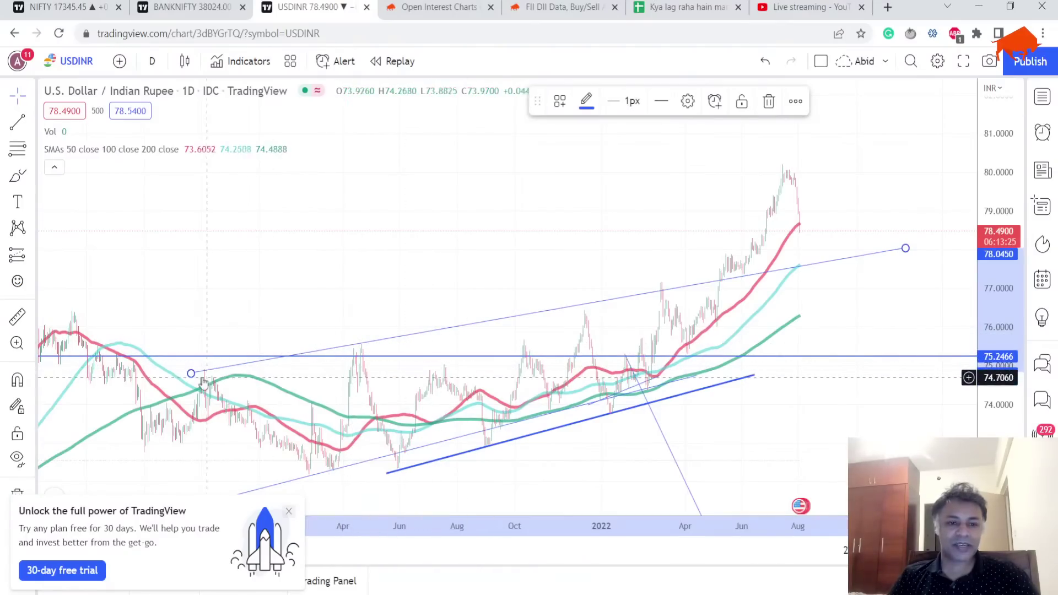
pyautogui.rightClick(502, 320)
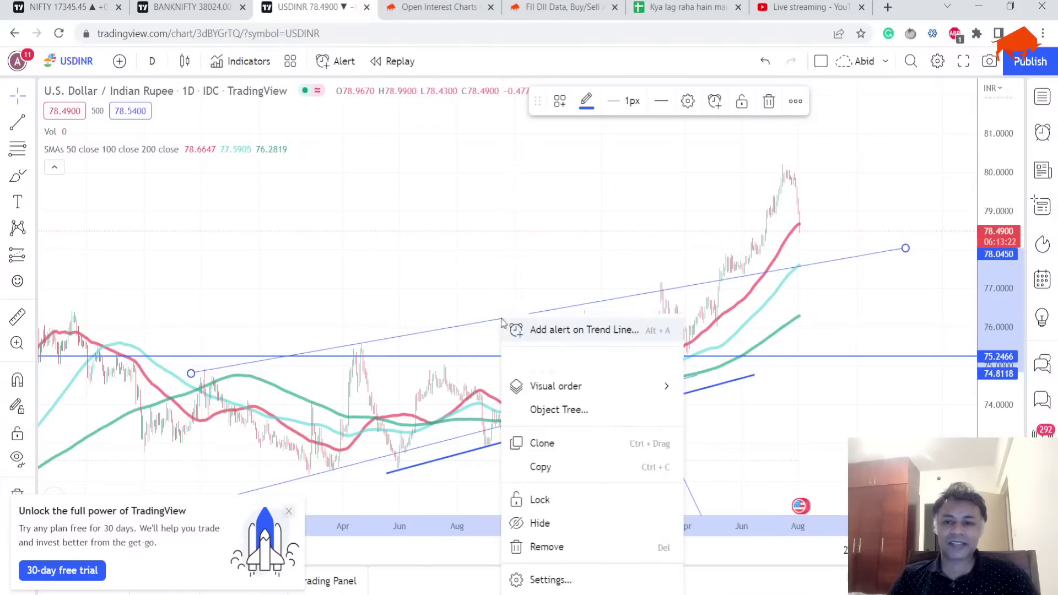
pyautogui.click(537, 548)
# Step: Examine the latest USDINR daily candles from the July peak against the 50-day moving average
pyautogui.scroll(2, 582, 408)
pyautogui.scroll(2, 583, 408)
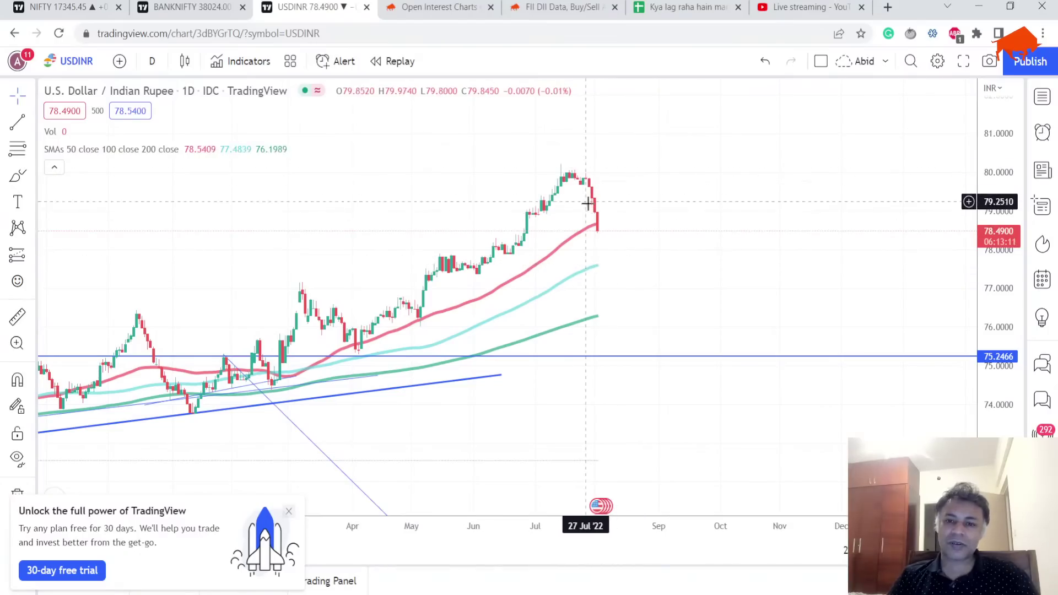
pyautogui.scroll(-2, 604, 243)
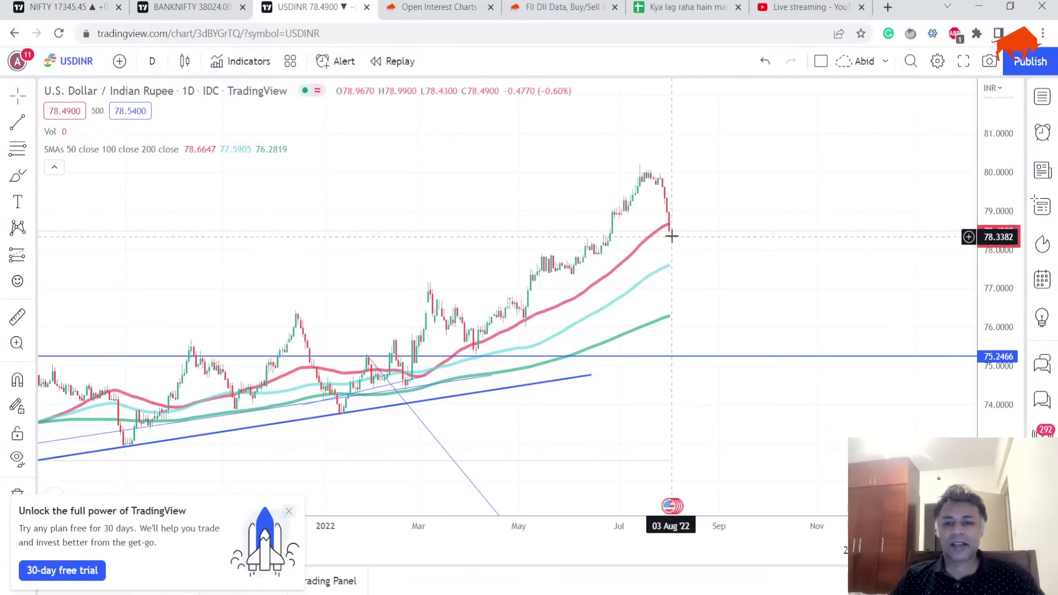
pyautogui.scroll(-1, 671, 236)
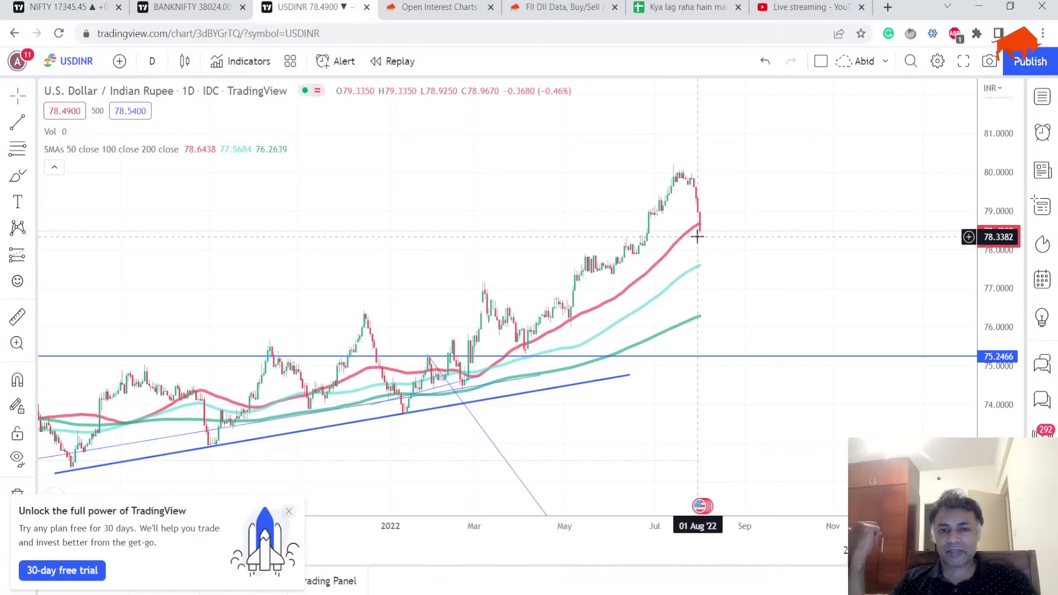
pyautogui.scroll(2, 714, 238)
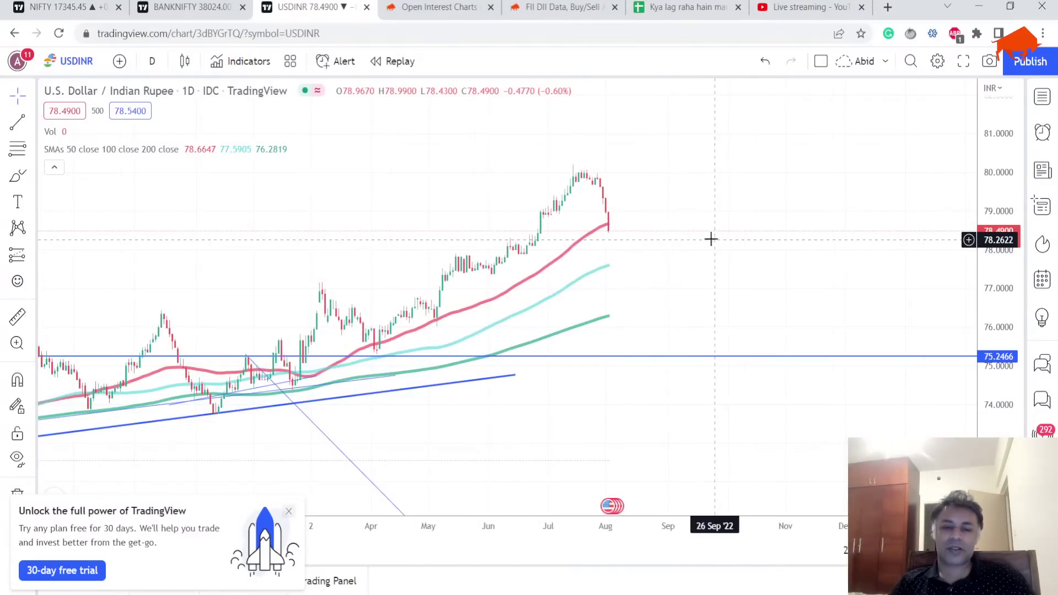
# Step: Open the Multi Strike OI view for NIFTY weekly options in a separate browser tab
pyautogui.click(562, 6)
pyautogui.click(468, 7)
pyautogui.click(204, 124)
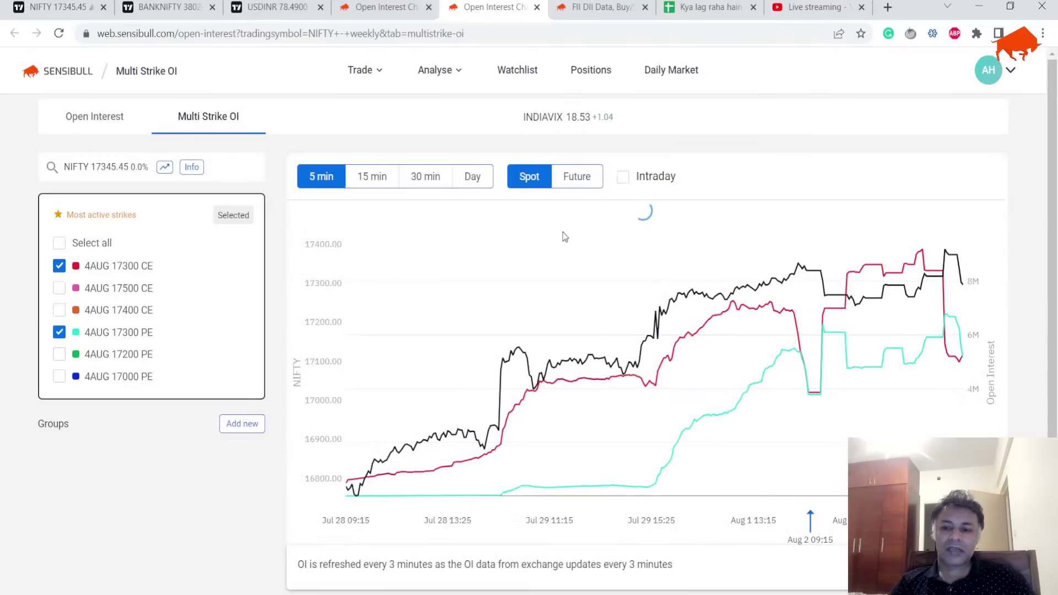
# Step: Compare the 4AUG 17300 CE and 17300 PE open interest lines with the NIFTY spot line over the latest sessions
pyautogui.scroll(-1, 563, 236)
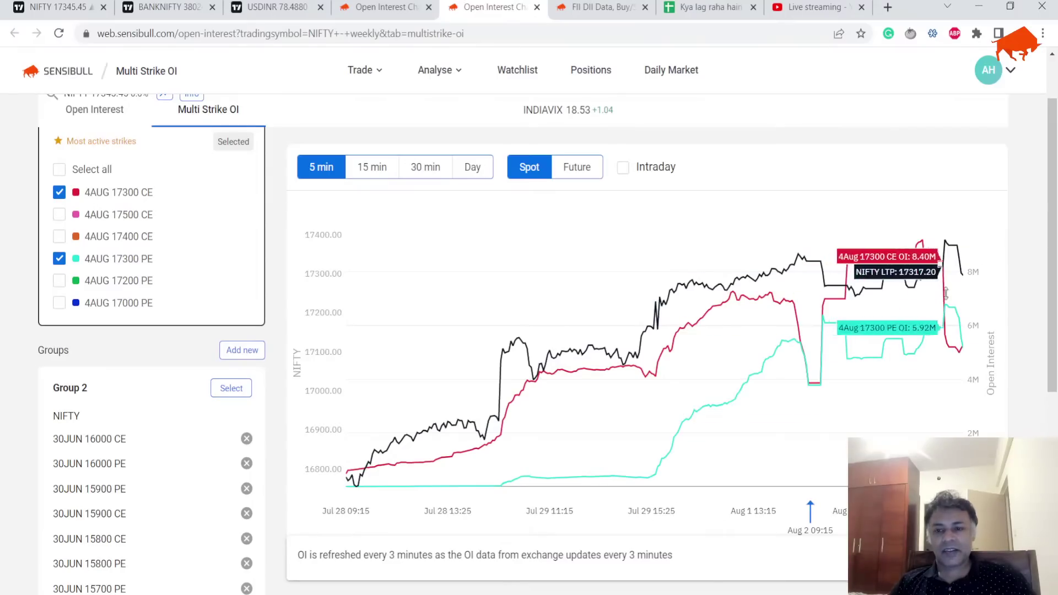
pyautogui.scroll(-3, 944, 292)
pyautogui.scroll(4, 946, 295)
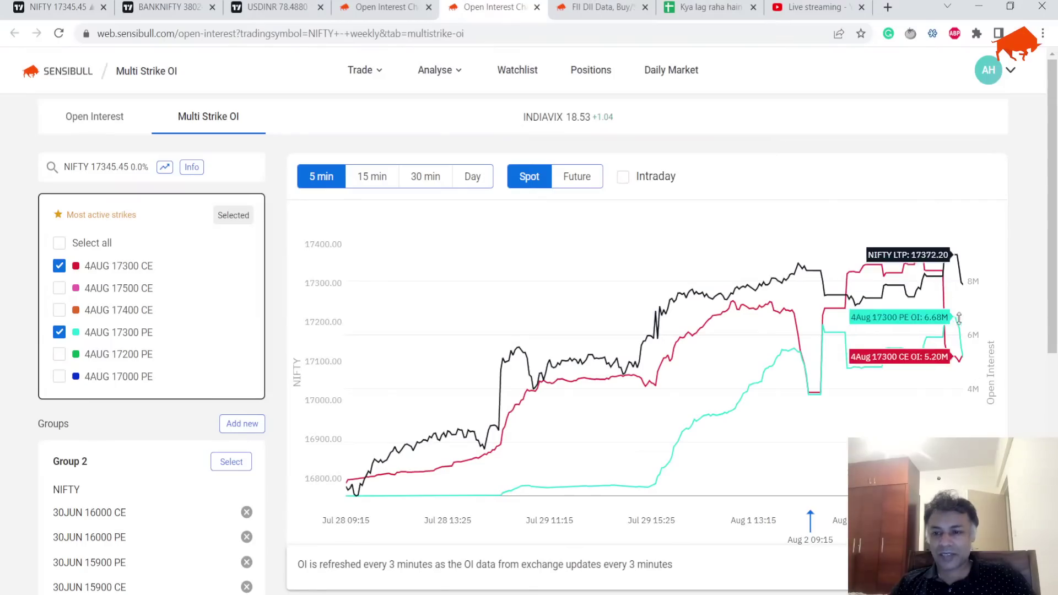
pyautogui.scroll(-1, 955, 344)
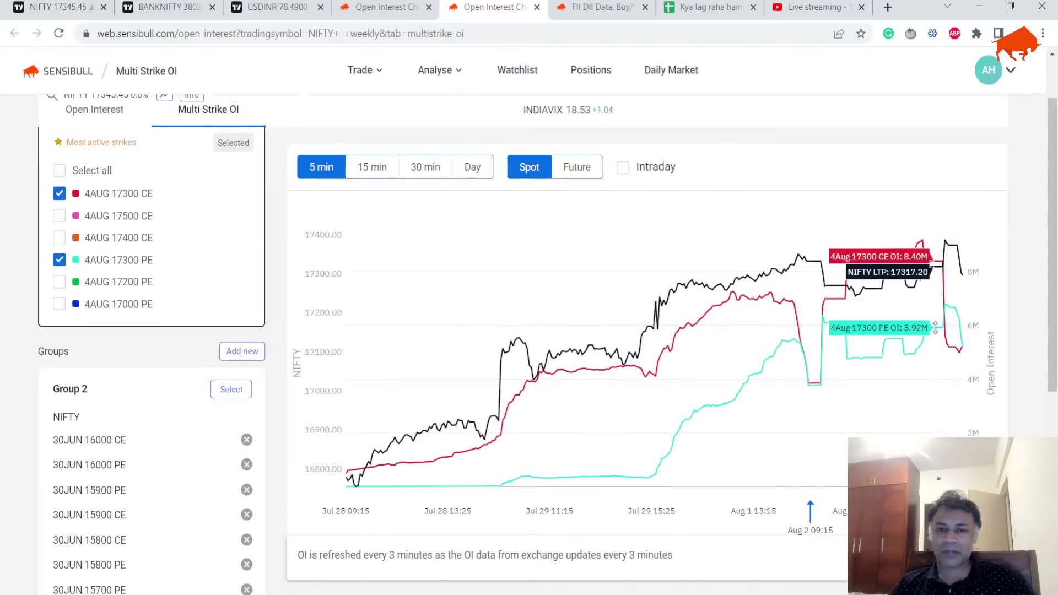
pyautogui.scroll(1, 954, 344)
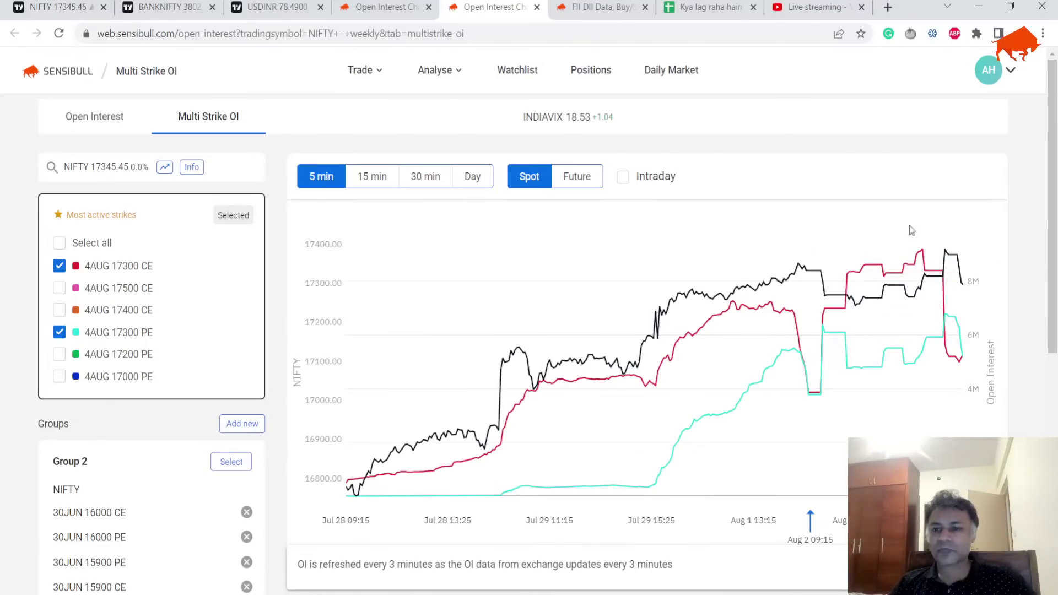
pyautogui.scroll(-5, 903, 330)
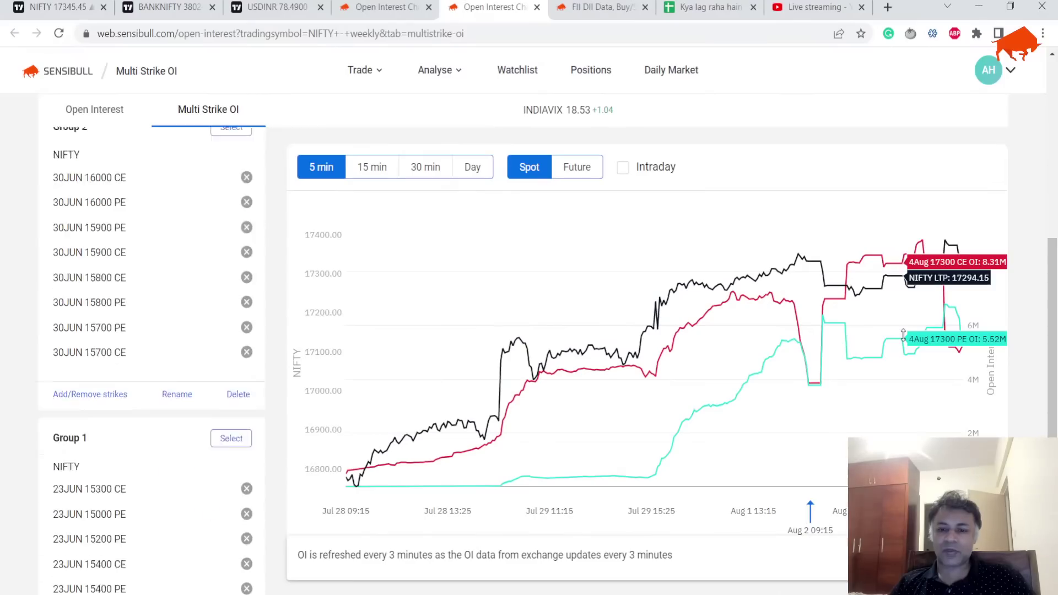
pyautogui.scroll(5, 694, 364)
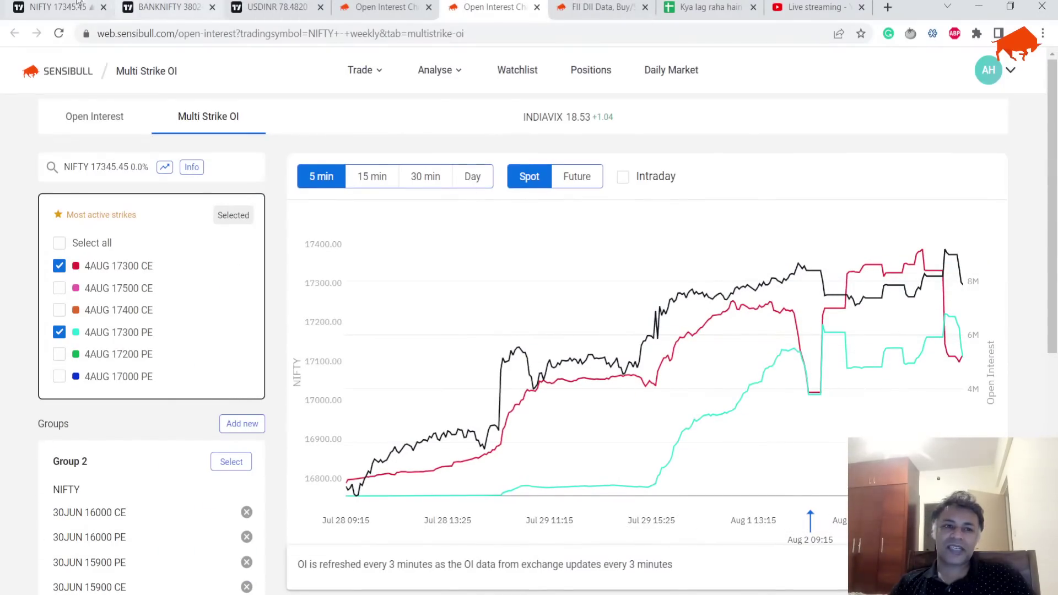
# Step: Return to the BANKNIFTY daily chart, compress its price scale and examine recent candles against the falling channel, rising trend line and moving averages
pyautogui.click(55, 7)
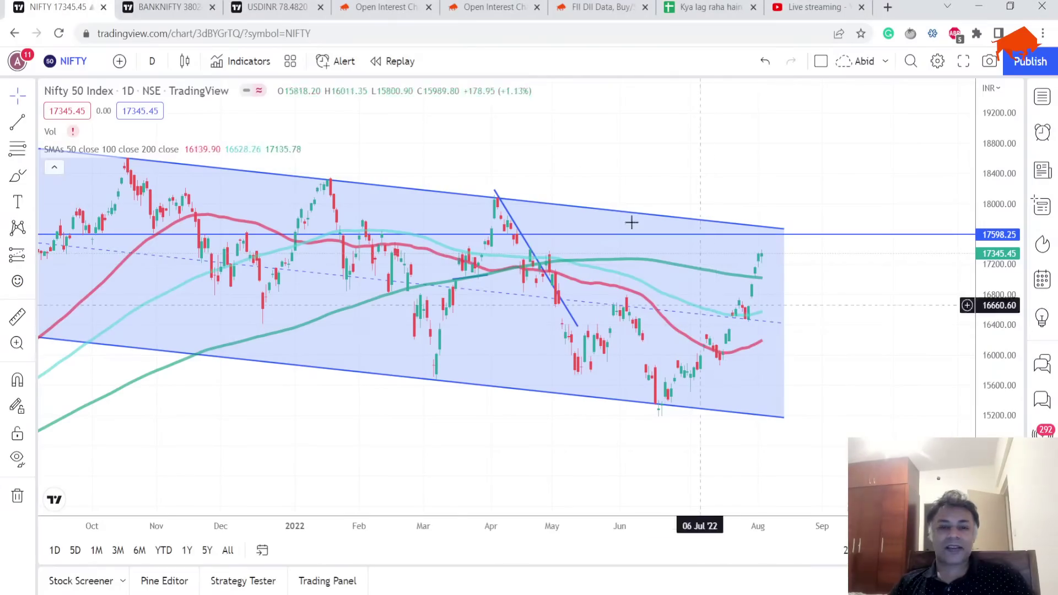
pyautogui.click(166, 7)
pyautogui.scroll(-2, 591, 202)
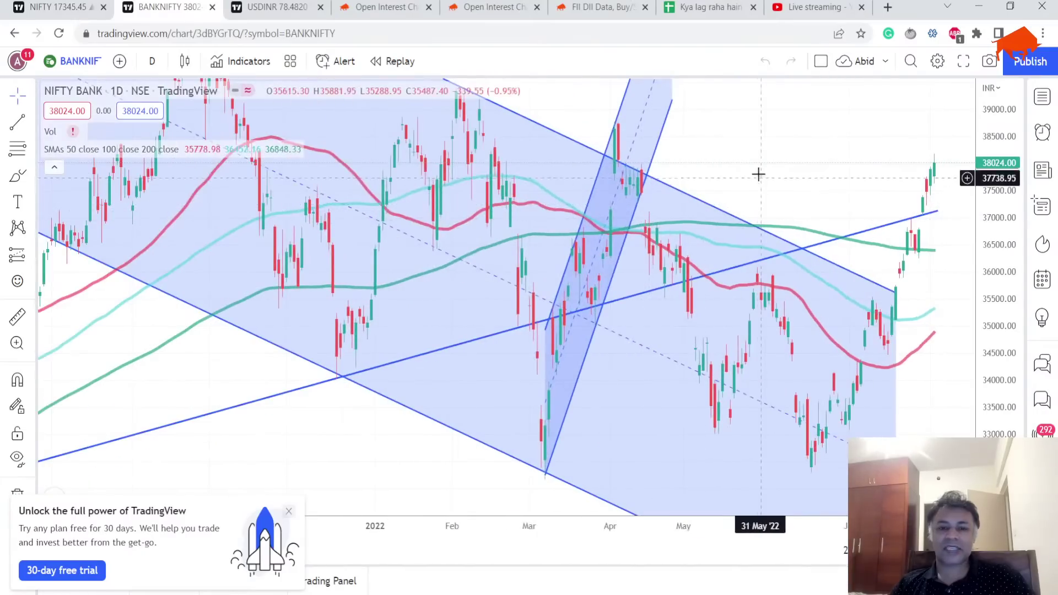
pyautogui.moveTo(990, 254); pyautogui.dragTo(991, 276)
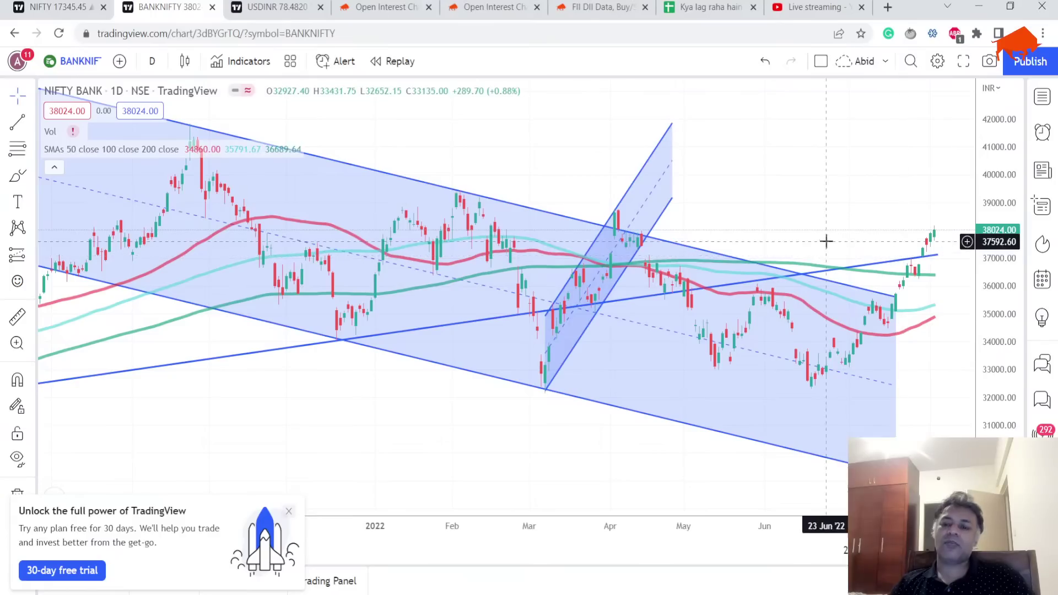
pyautogui.scroll(-2, 834, 248)
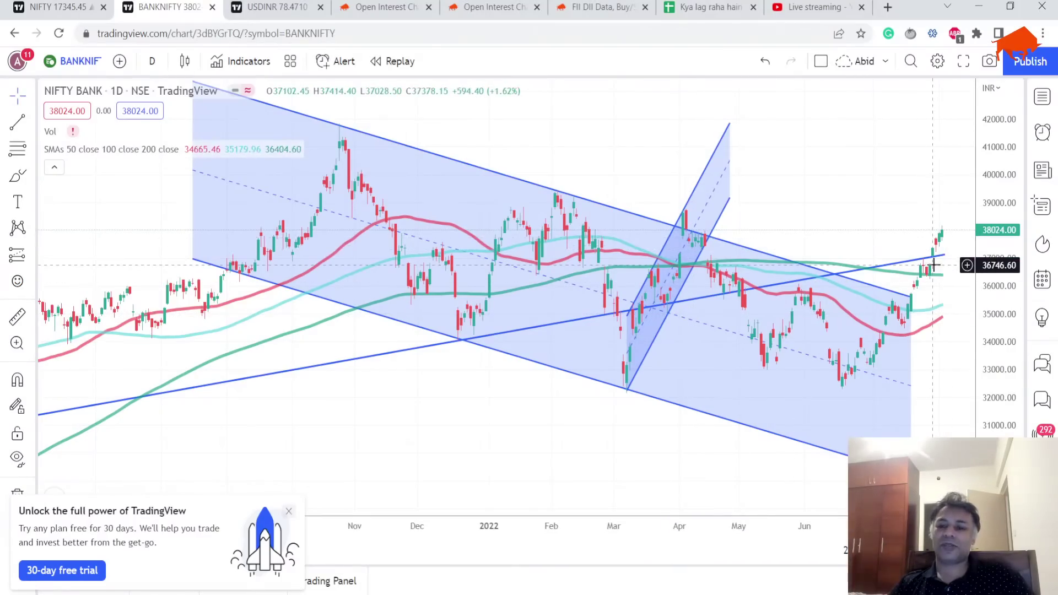
pyautogui.scroll(-4, 908, 287)
pyautogui.scroll(2, 908, 286)
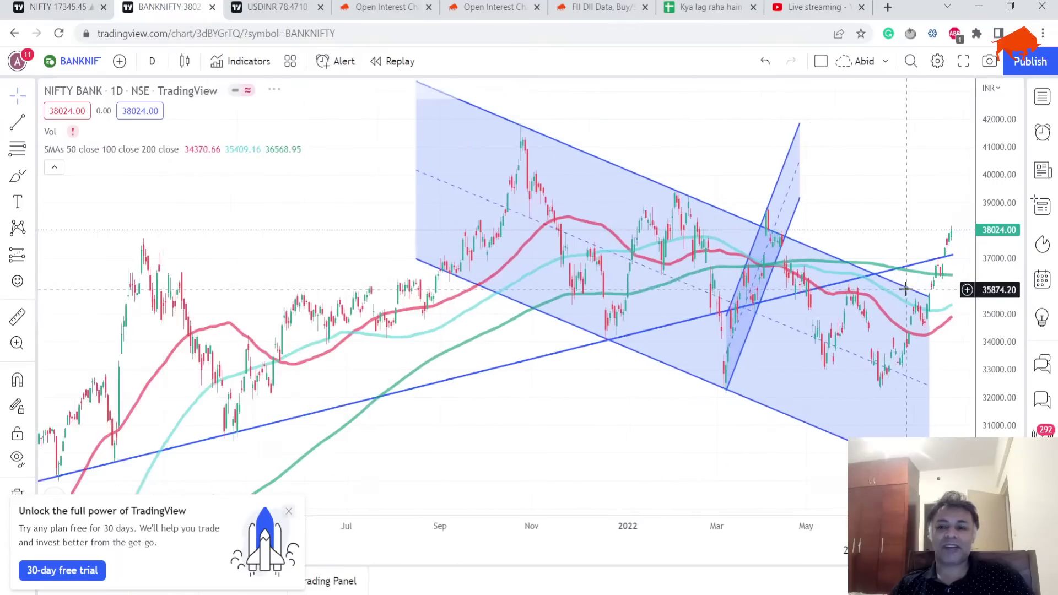
pyautogui.scroll(1, 654, 242)
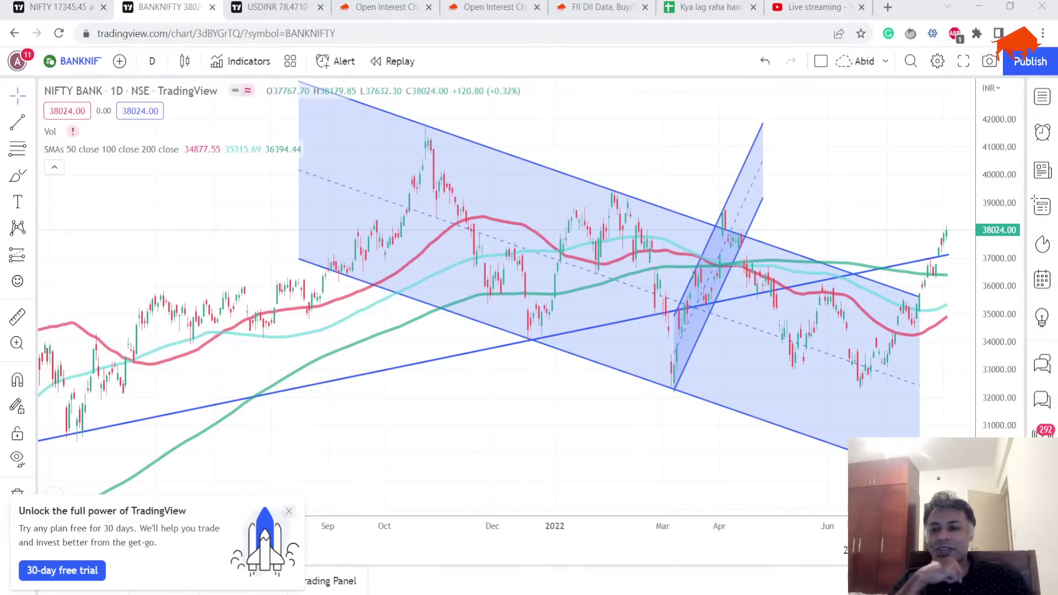
pyautogui.click(654, 226)
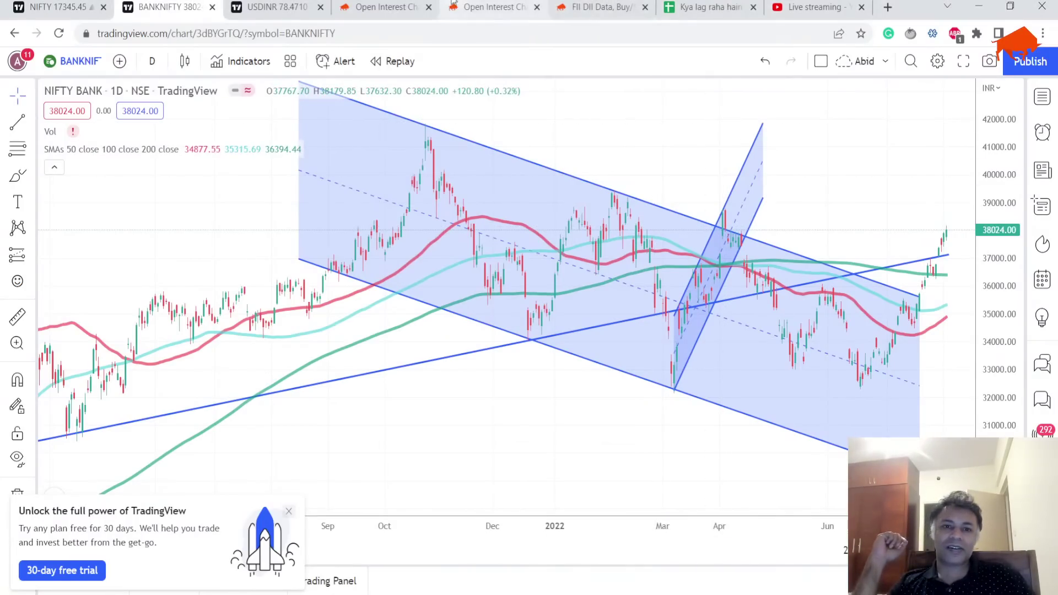
# Step: Open the NIFTY option chain for the 04 Aug expiry and examine the call and put prices at the 17300 strike
pyautogui.click(416, 4)
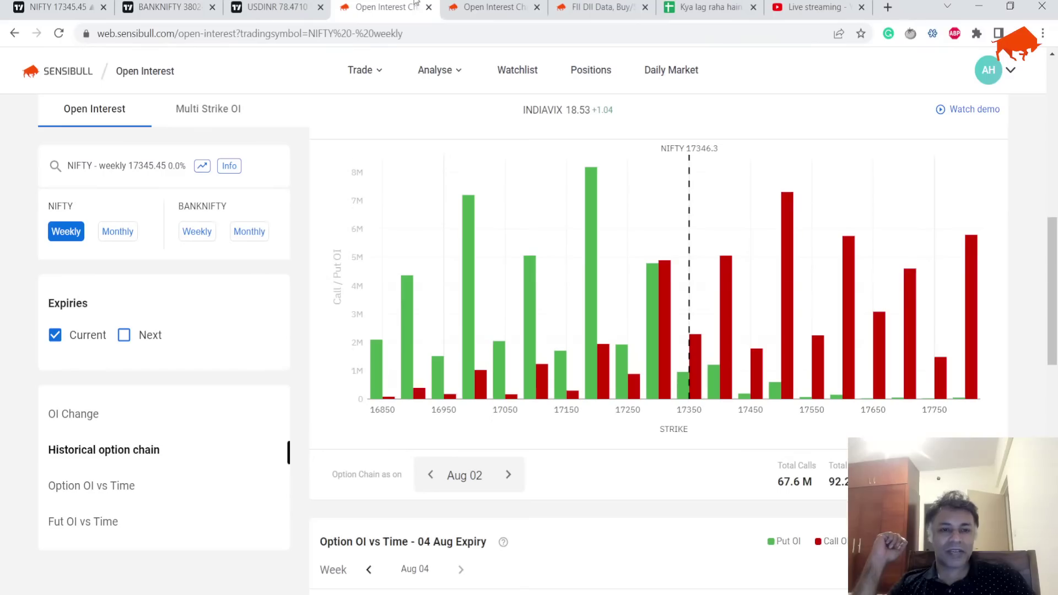
pyautogui.click(514, 8)
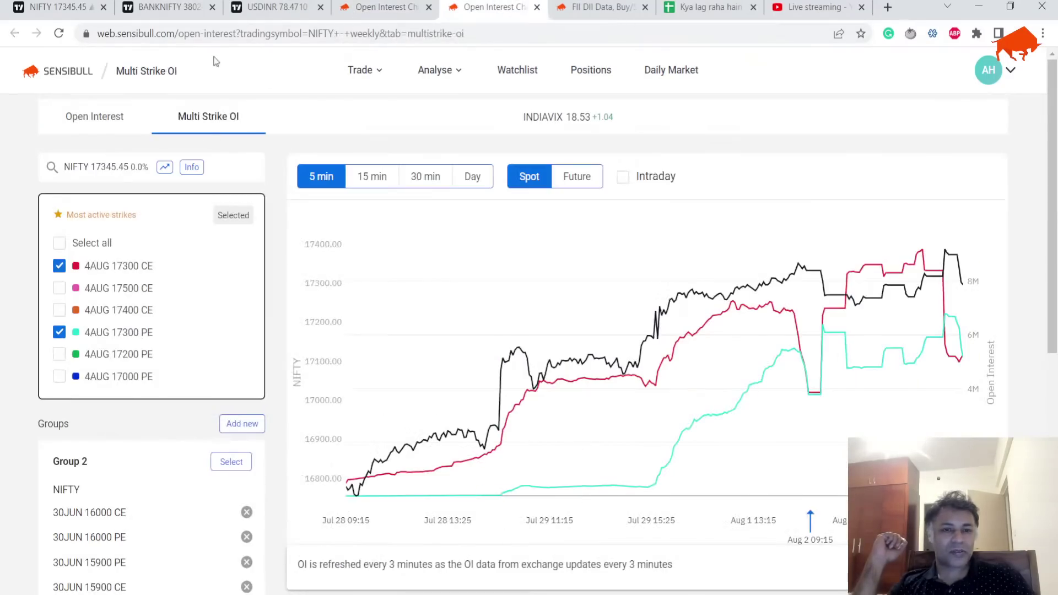
pyautogui.click(386, 83)
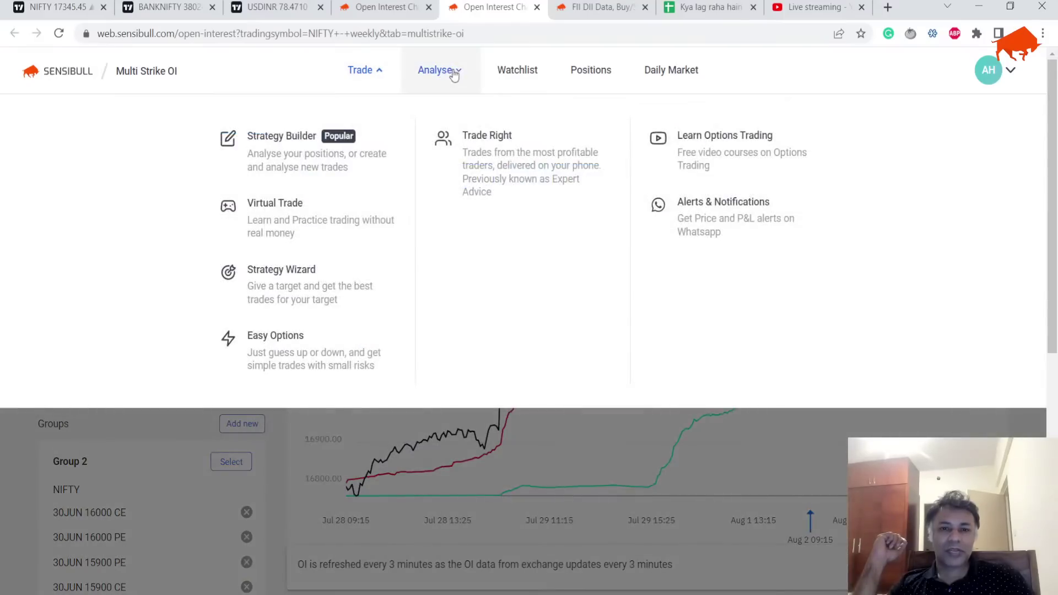
pyautogui.click(454, 75)
pyautogui.click(296, 165)
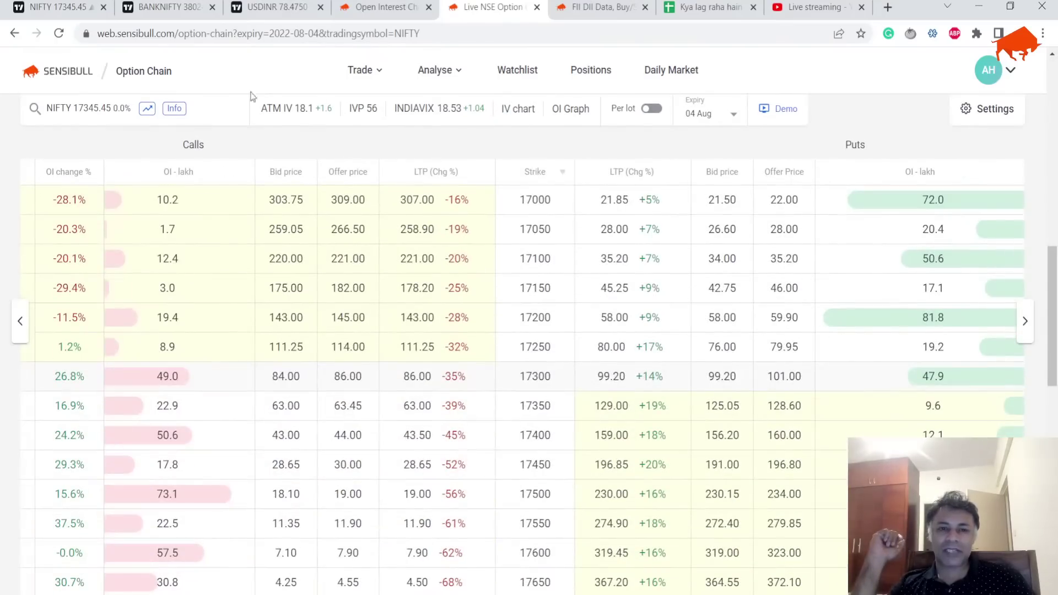
pyautogui.moveTo(523, 398)
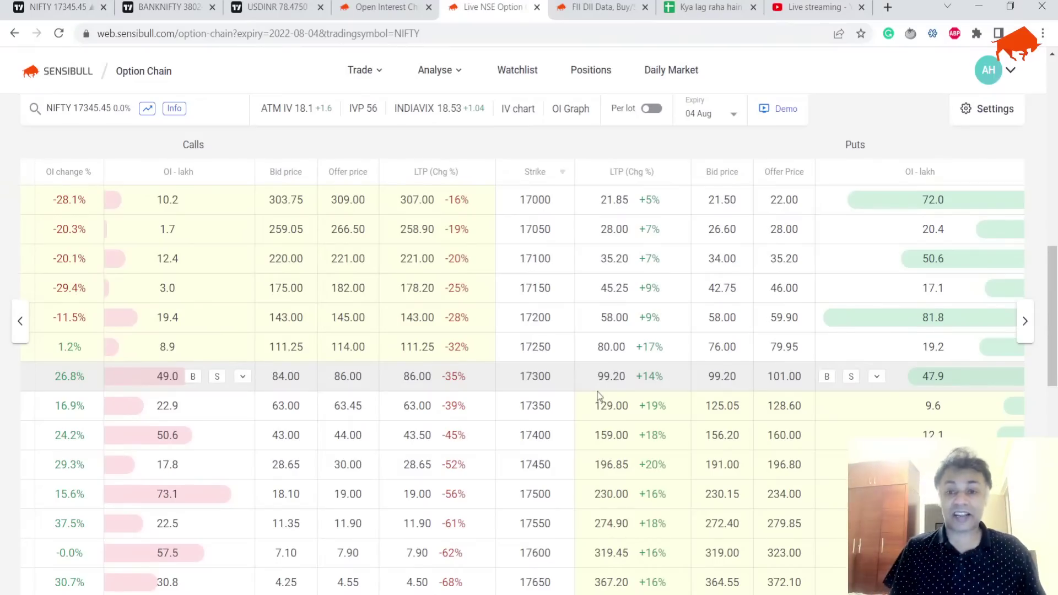
# Step: Open the Strategy Builder for NIFTY and show the ready-made strategies in the Others category for the Aug 04 expiry
pyautogui.click(571, 8)
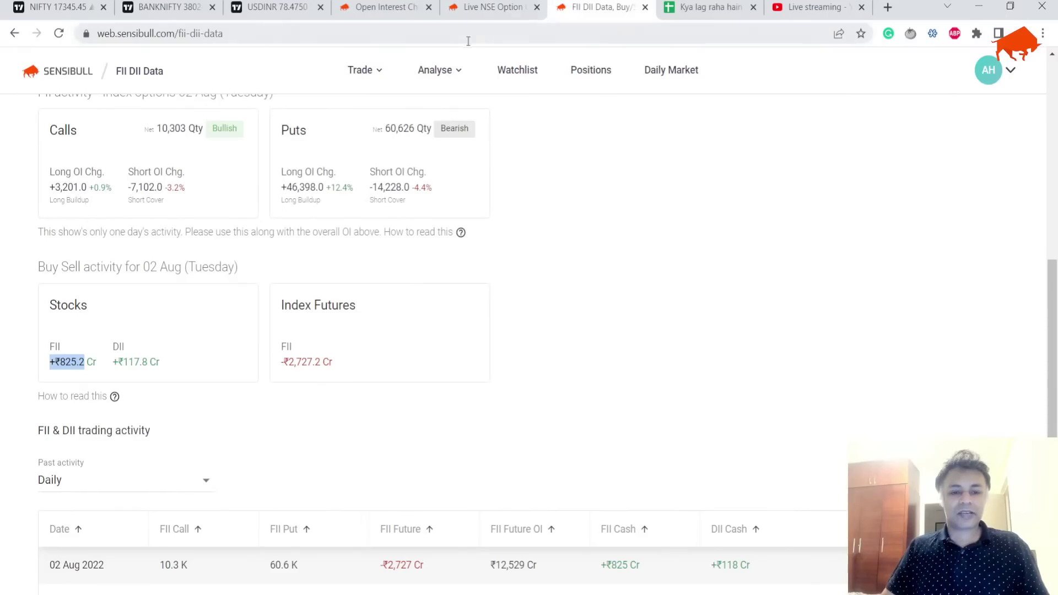
pyautogui.click(466, 6)
pyautogui.click(341, 7)
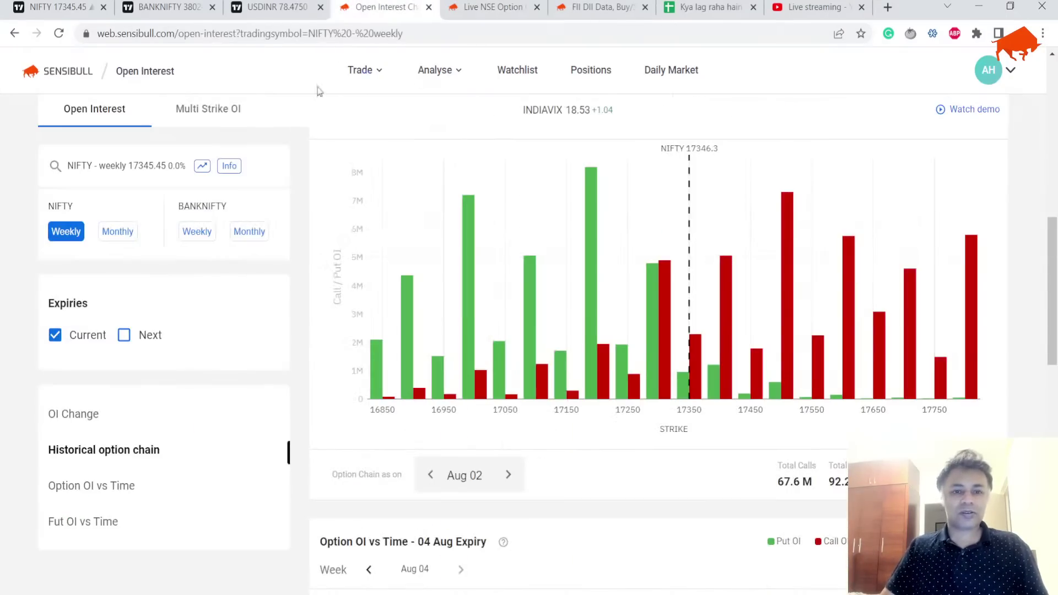
pyautogui.moveTo(365, 69)
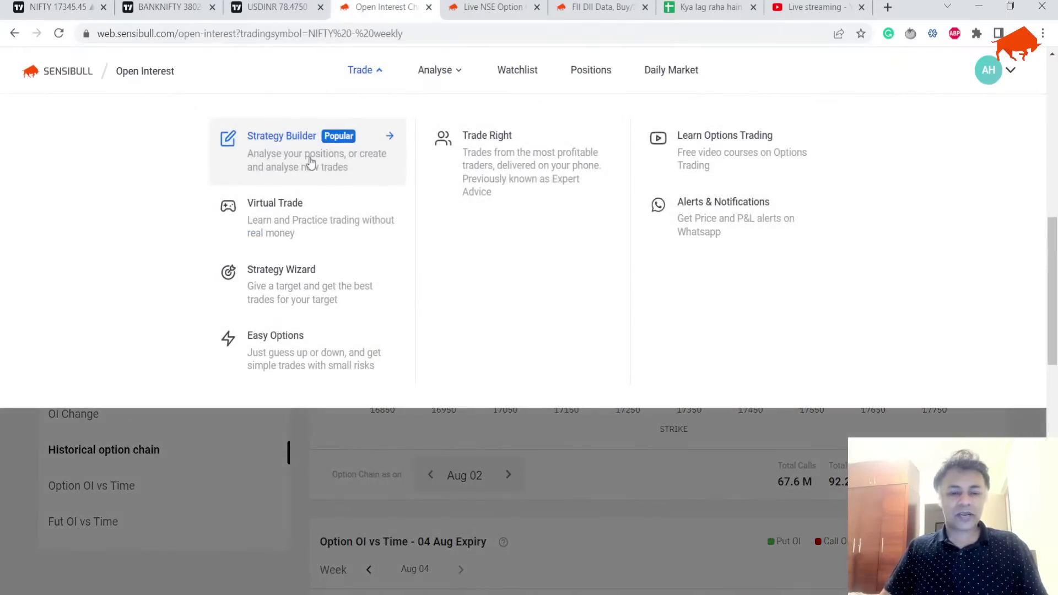
pyautogui.click(307, 164)
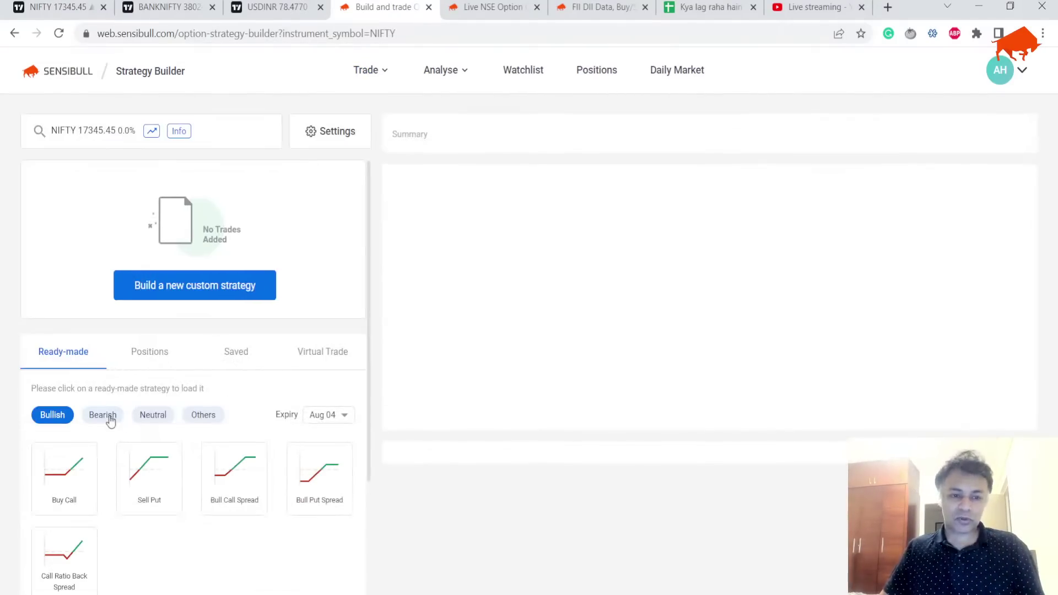
pyautogui.click(188, 419)
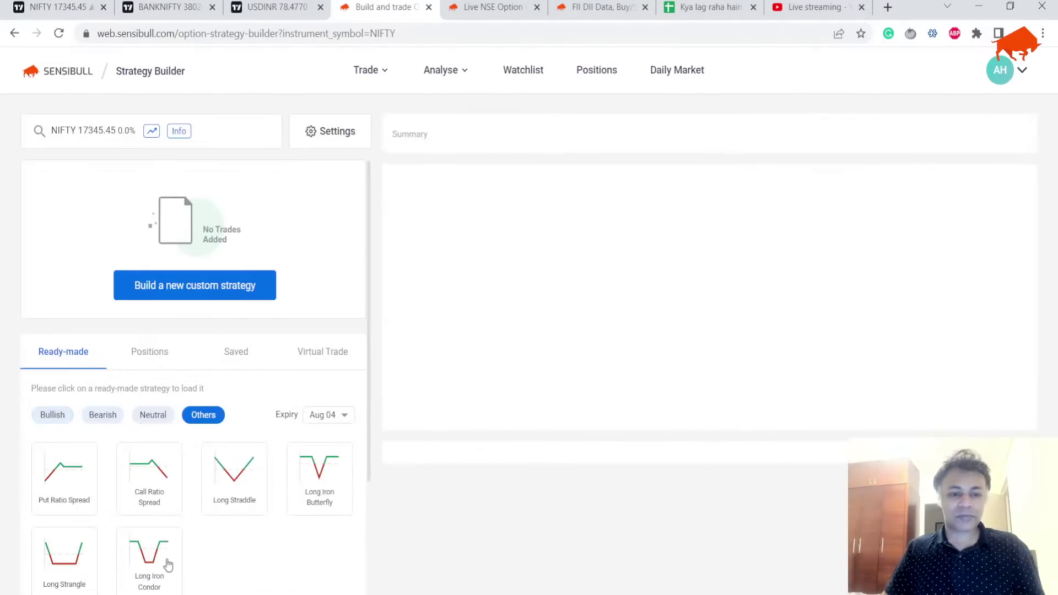
pyautogui.scroll(-3, 161, 562)
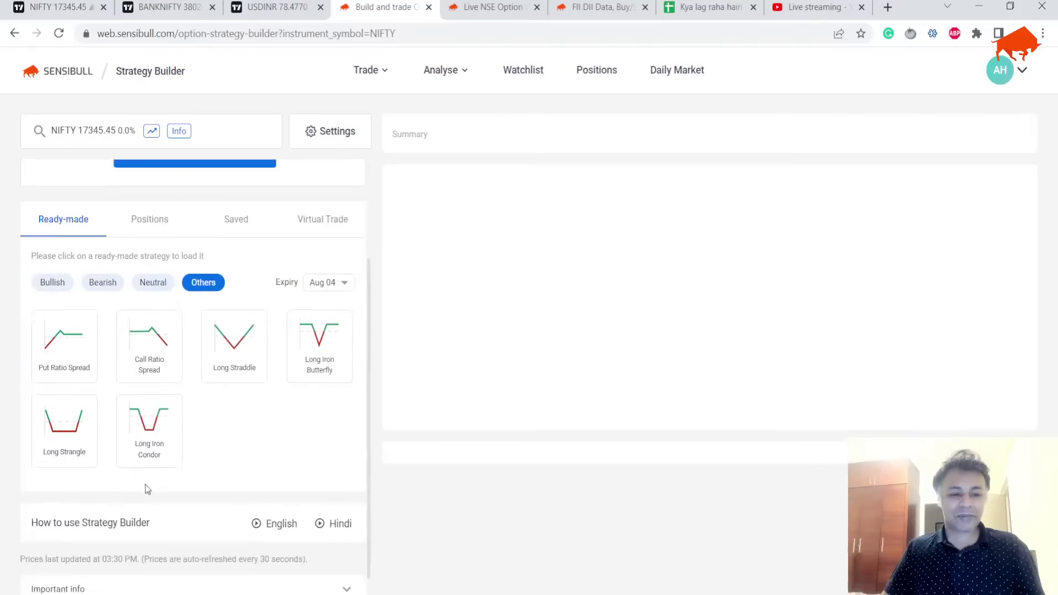
# Step: Load the ready-made Long Iron Condor and review its payoff graph, breakevens and four option legs
pyautogui.click(164, 419)
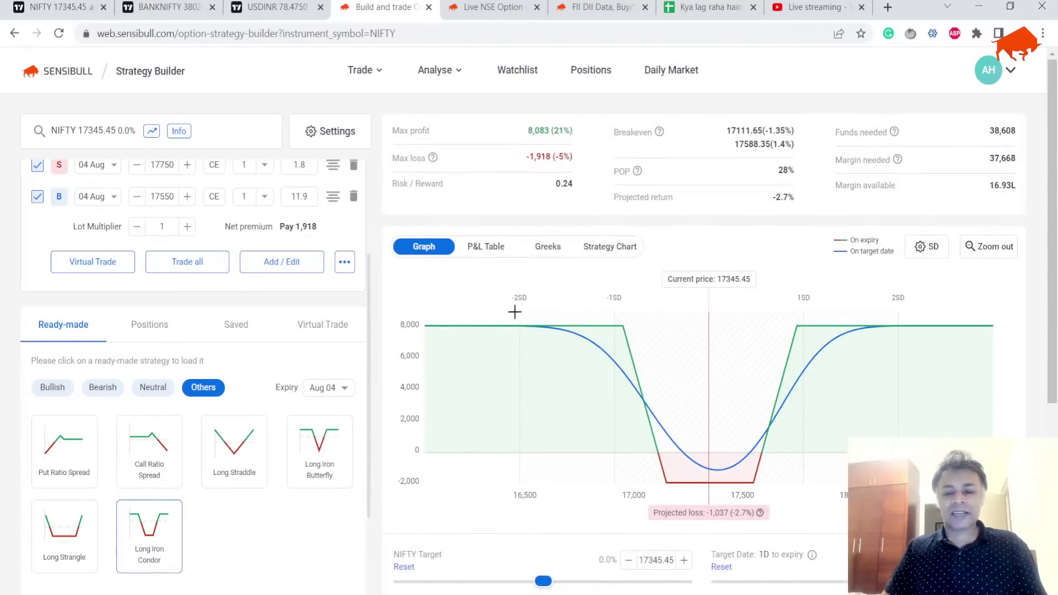
pyautogui.scroll(-1, 512, 298)
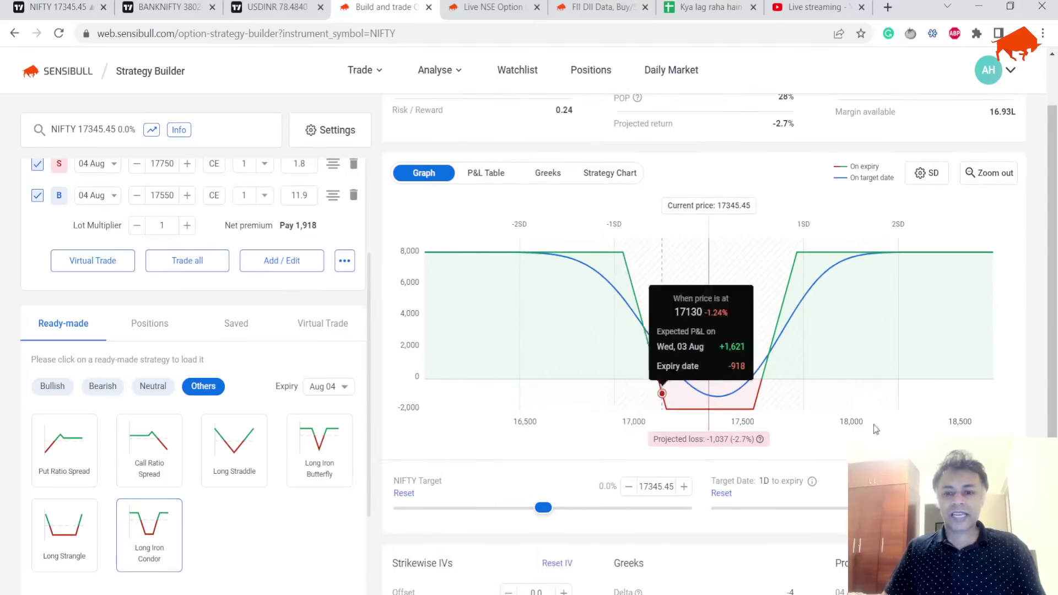
pyautogui.scroll(1, 755, 278)
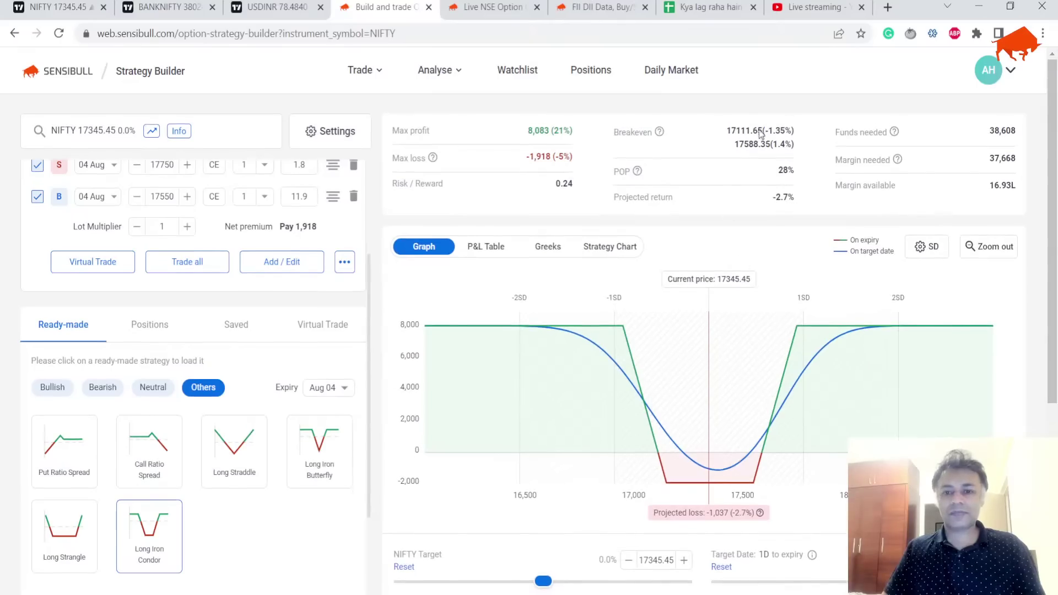
pyautogui.scroll(3, 196, 217)
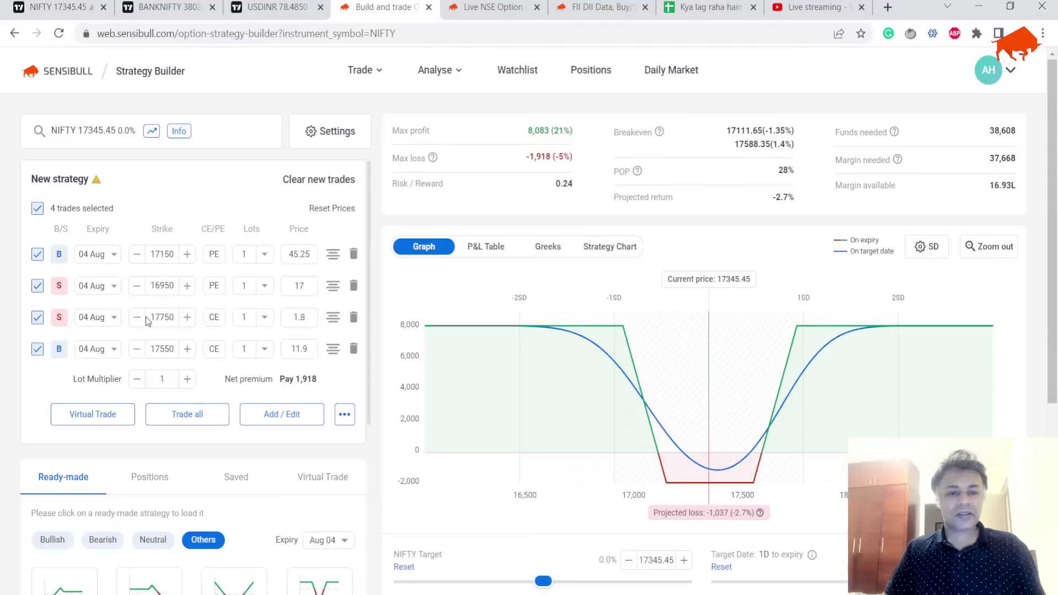
# Step: Load the ready-made Long Iron Butterfly and review its payoff graph and option legs
pyautogui.scroll(-5, 138, 317)
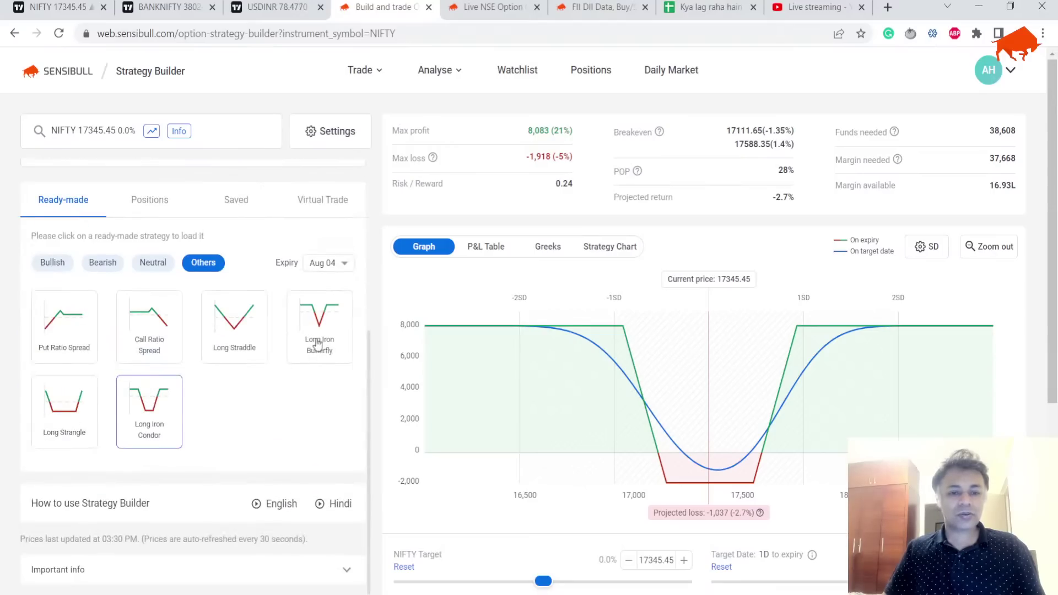
pyautogui.click(318, 343)
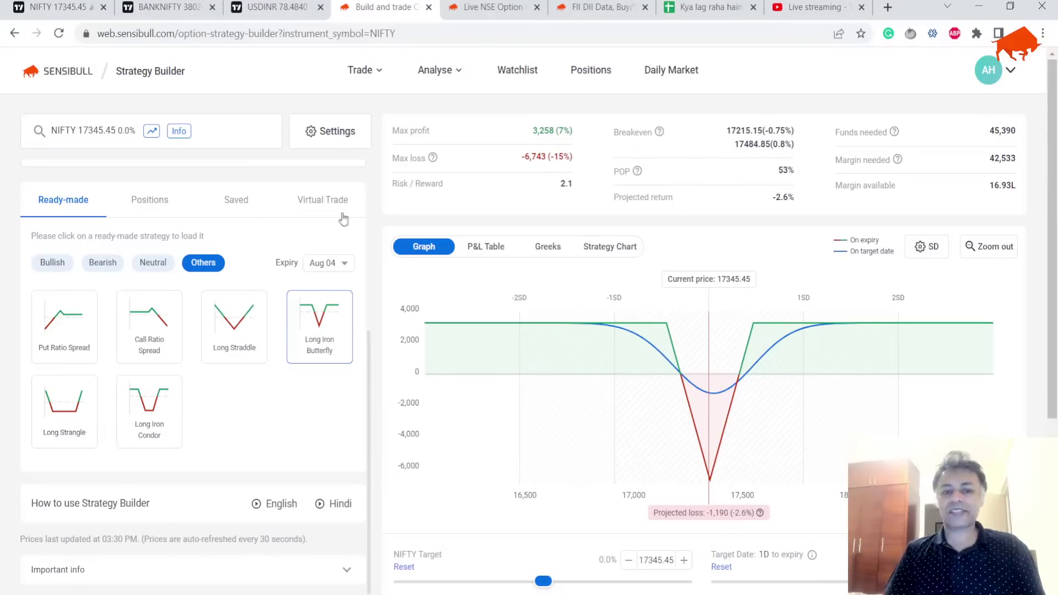
pyautogui.scroll(3, 329, 221)
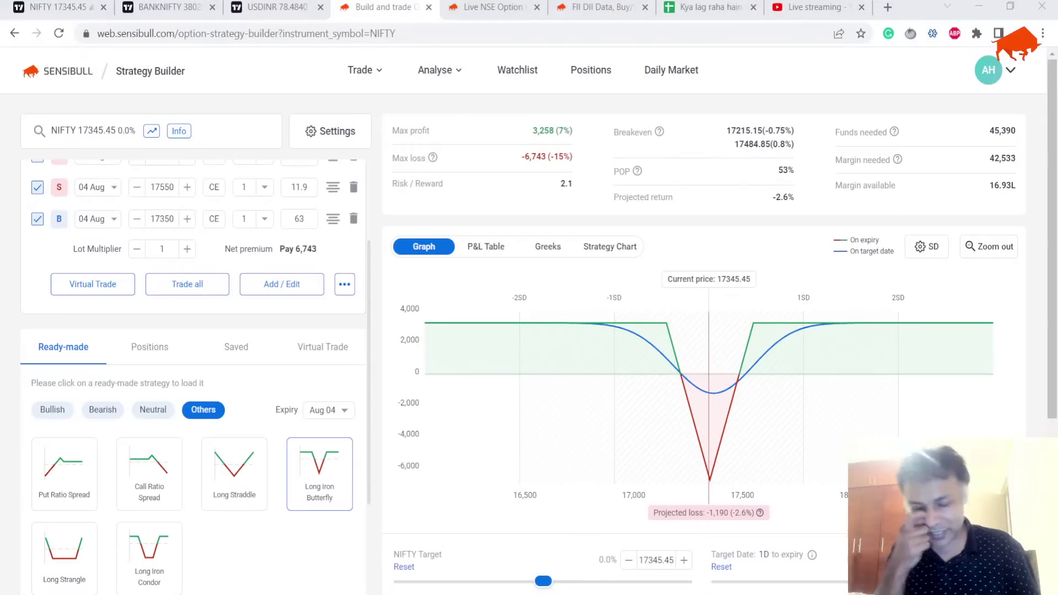
pyautogui.click(593, 357)
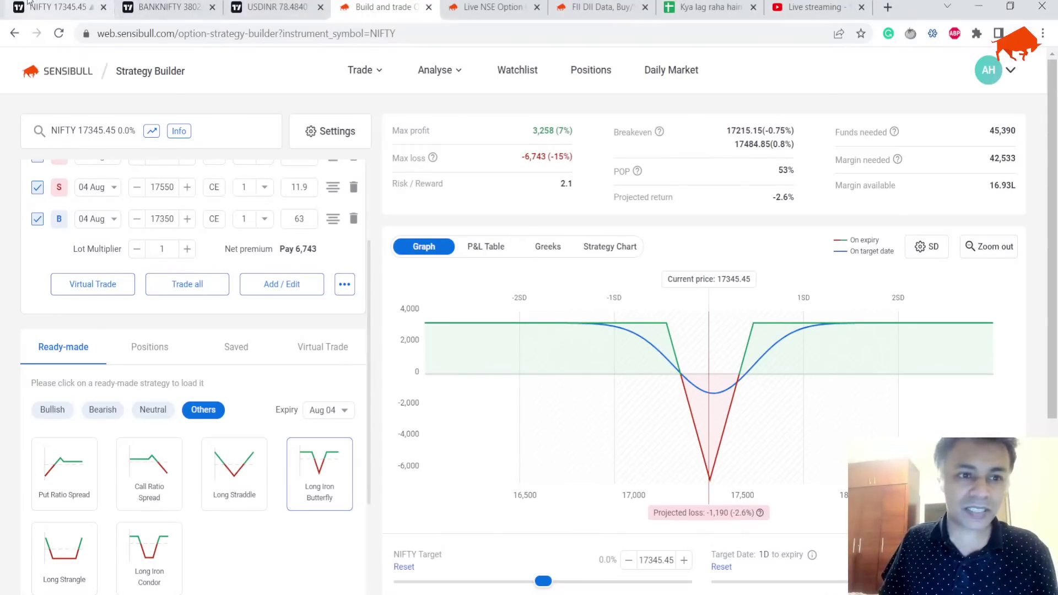
# Step: Return to the NIFTY daily chart, switch its symbol to the NSE S&P CNX NIFTY index futures and examine the recent candles
pyautogui.click(55, 7)
pyautogui.scroll(-4, 274, 175)
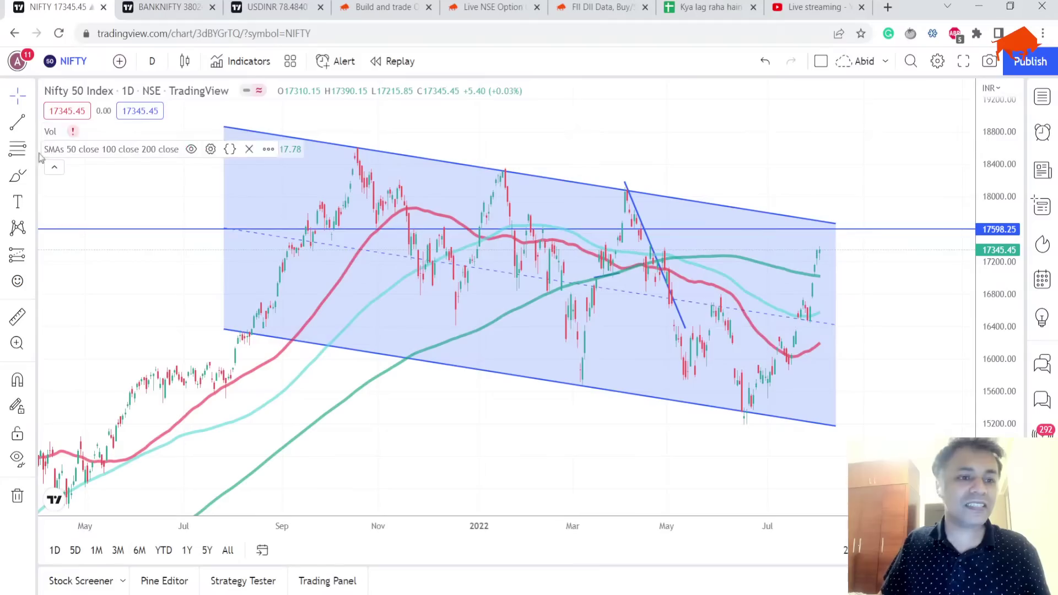
pyautogui.scroll(2, 246, 122)
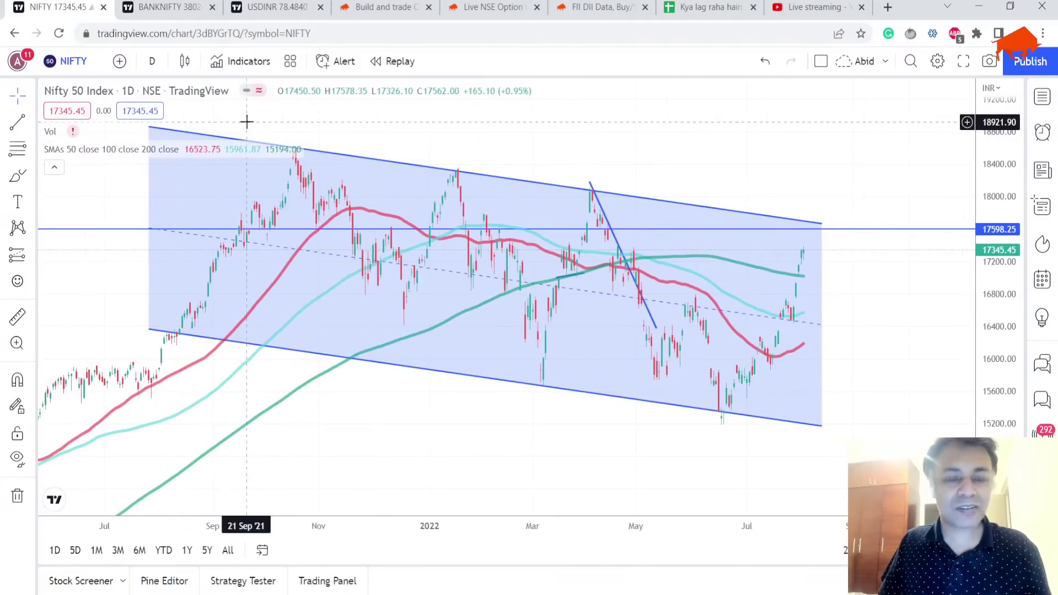
pyautogui.click(69, 60)
pyautogui.write('NIFTY FUT')
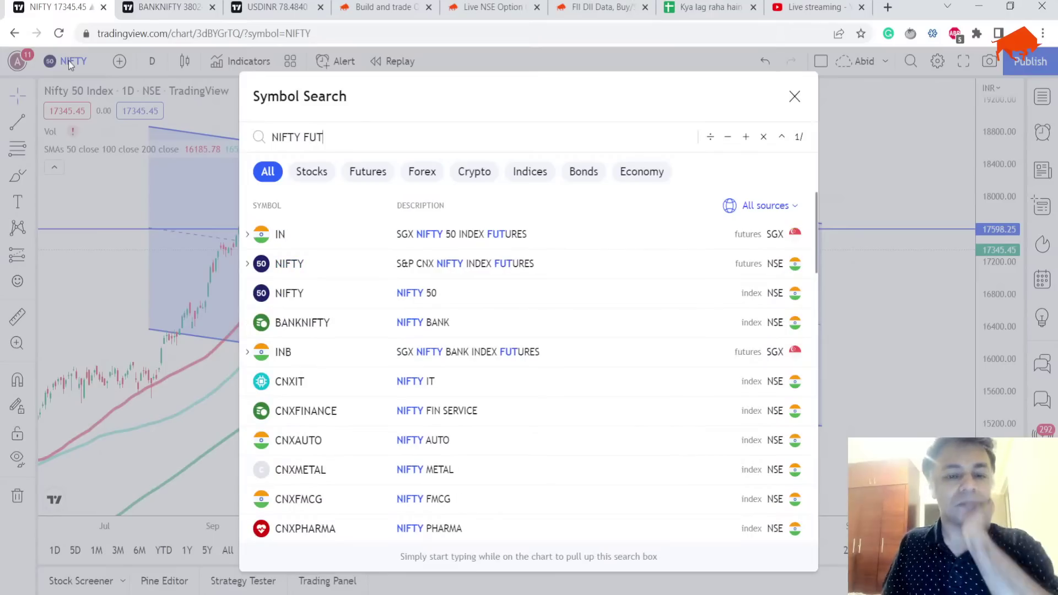
pyautogui.press('Down')
pyautogui.press('Down')
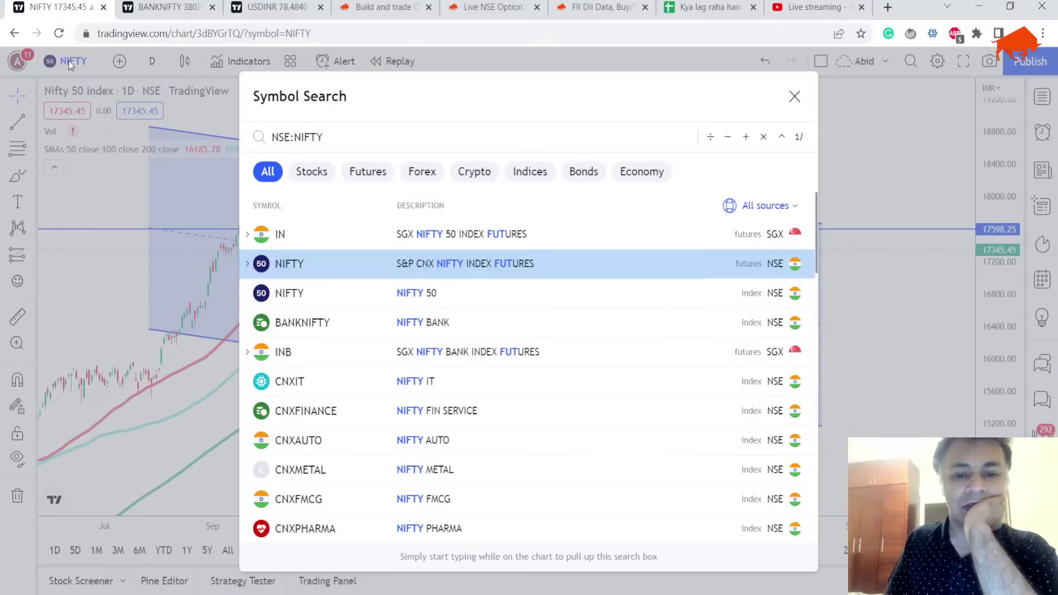
pyautogui.press('Return')
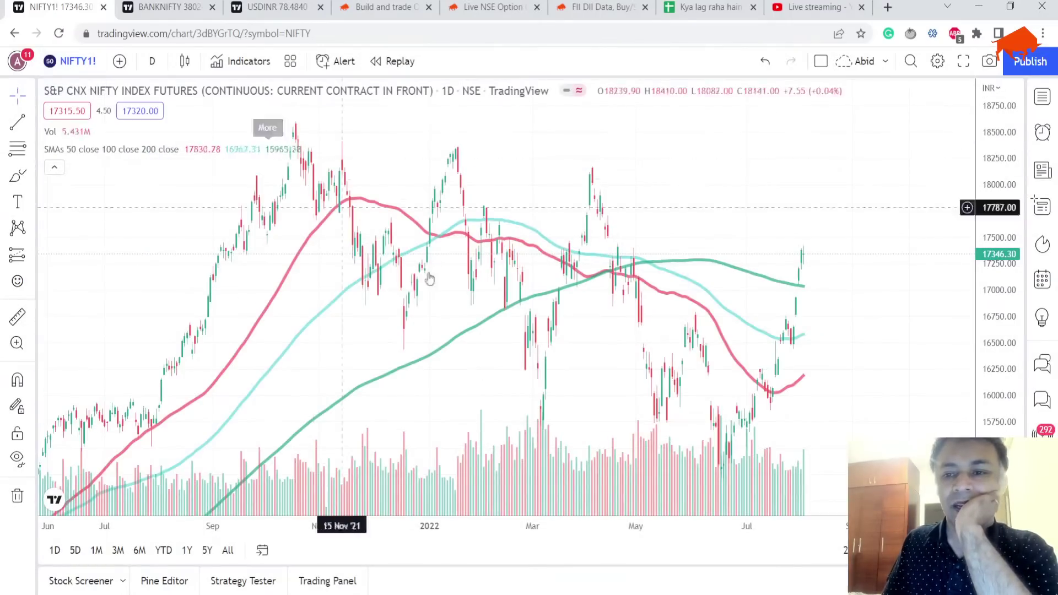
pyautogui.scroll(8, 386, 276)
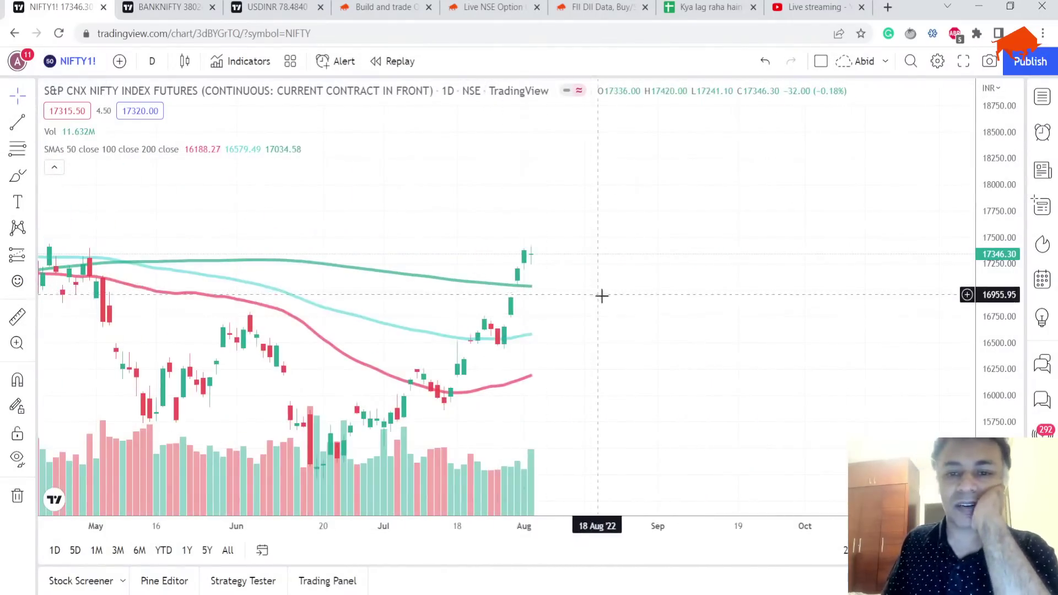
pyautogui.moveTo(595, 292); pyautogui.dragTo(673, 307)
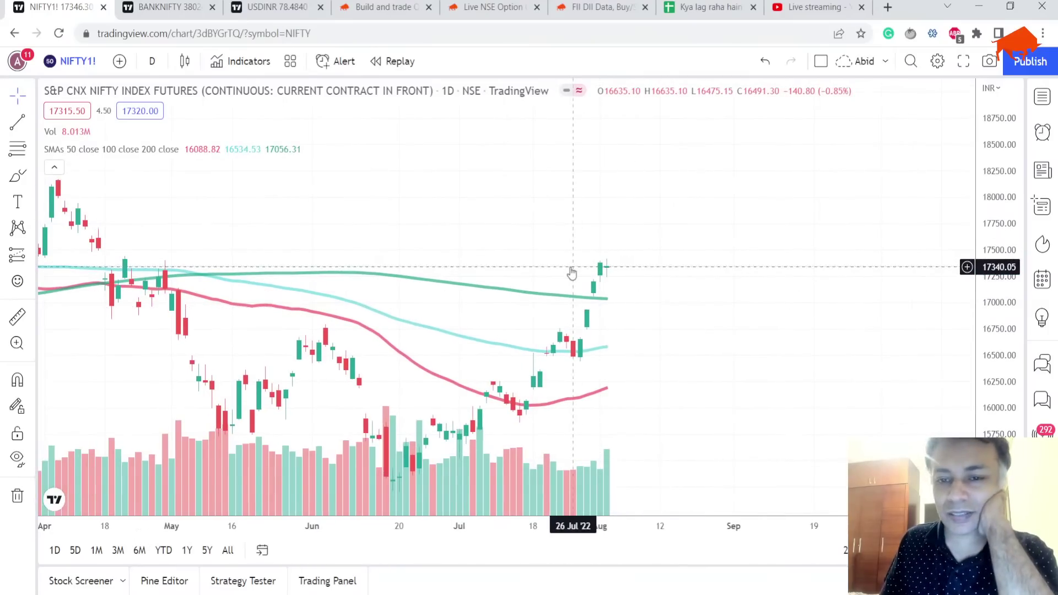